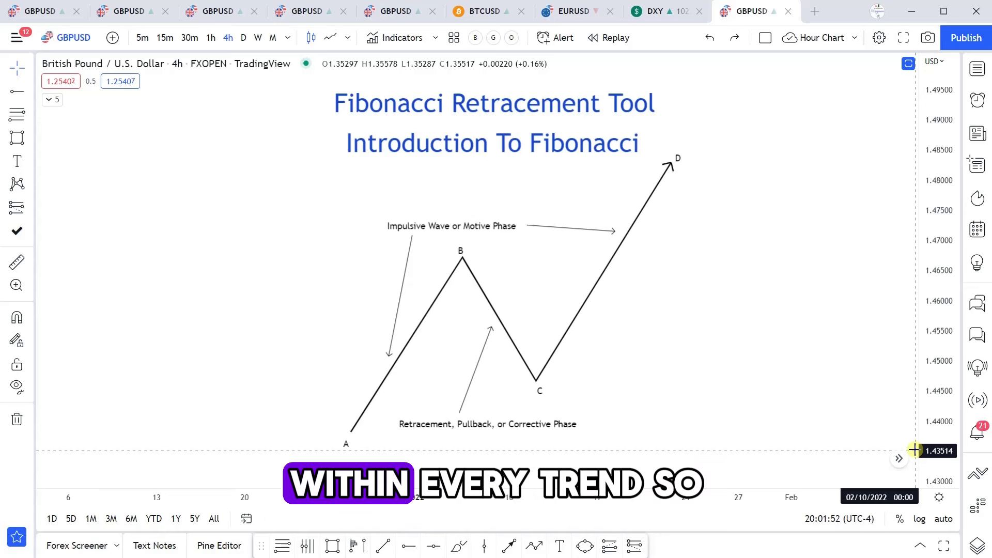
# - Draw a rising trend arrow across the wave diagram from about 1.43375 to 1.48437, and remove it
pyautogui.click(515, 546)
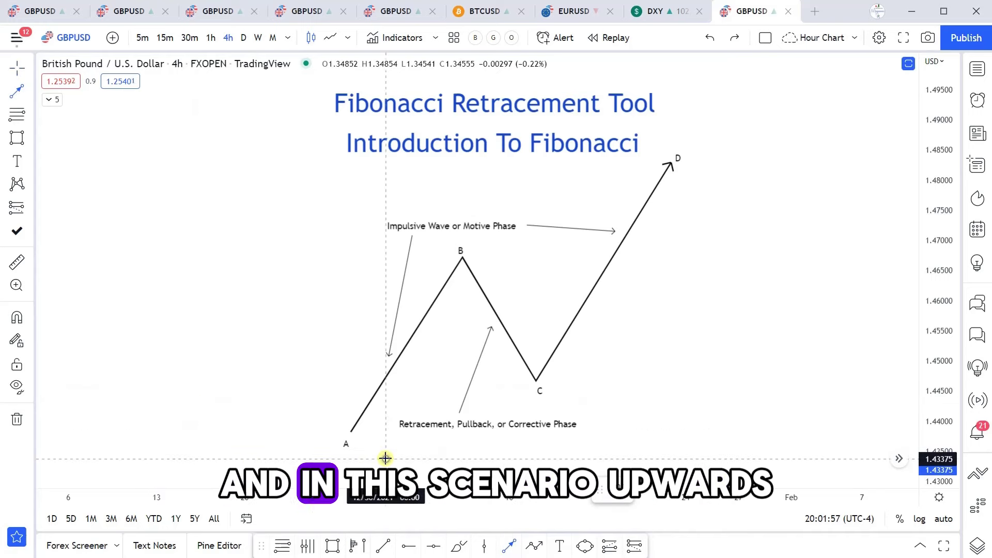
pyautogui.click(771, 154)
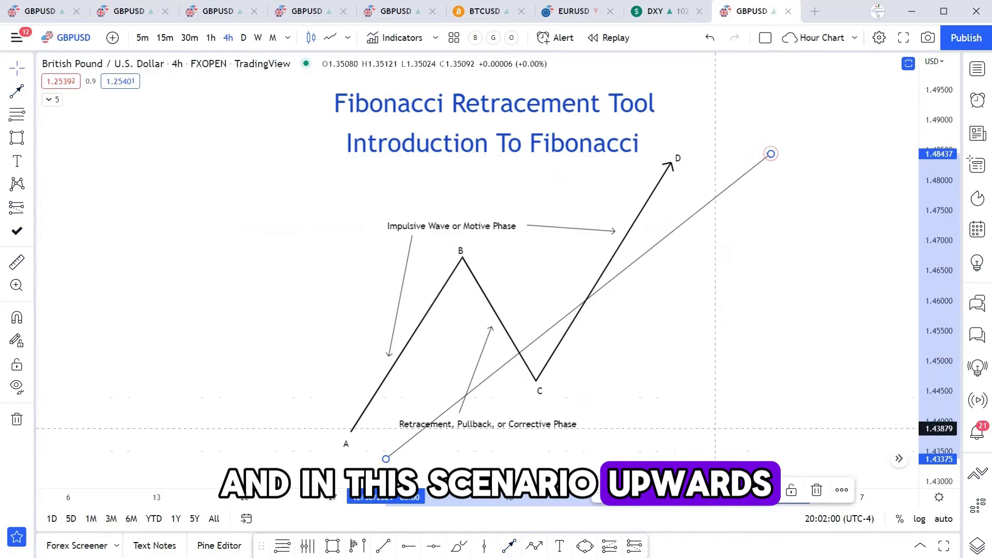
pyautogui.moveTo(635, 263); pyautogui.dragTo(350, 230)
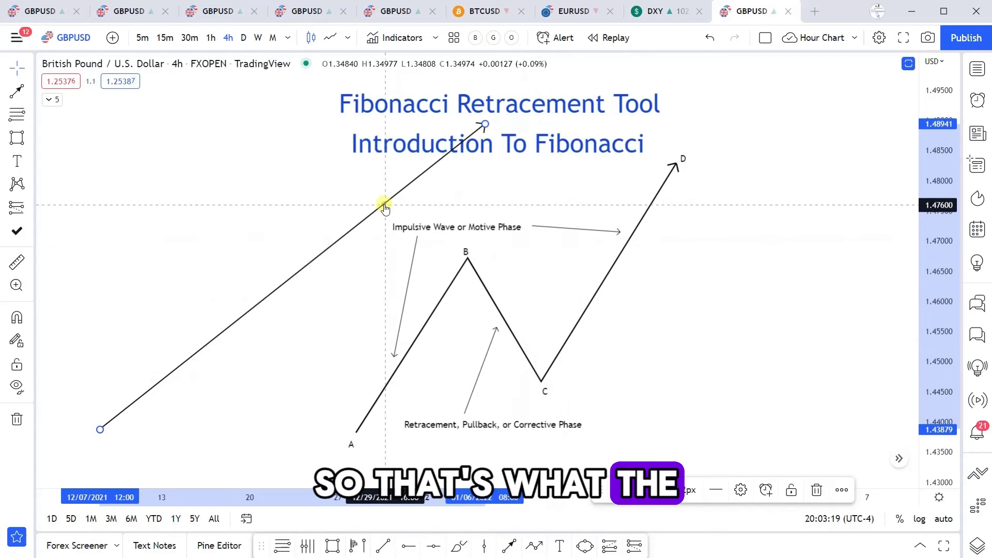
pyautogui.press('Delete')
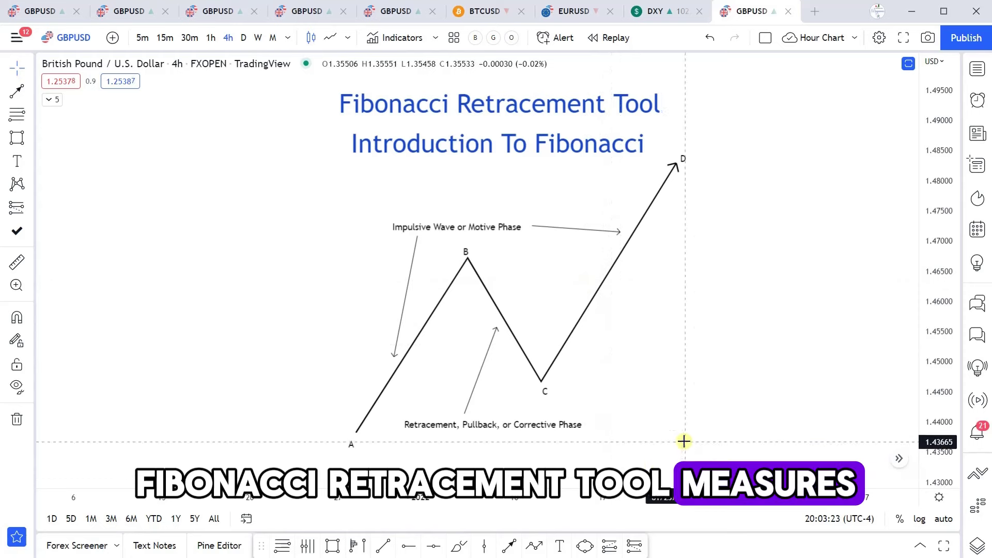
# - Draw a Fib Retracement in the empty space beside the wave diagram, rising from about 1.44276 to 1.47997
pyautogui.moveTo(649, 332); pyautogui.dragTo(875, 315)
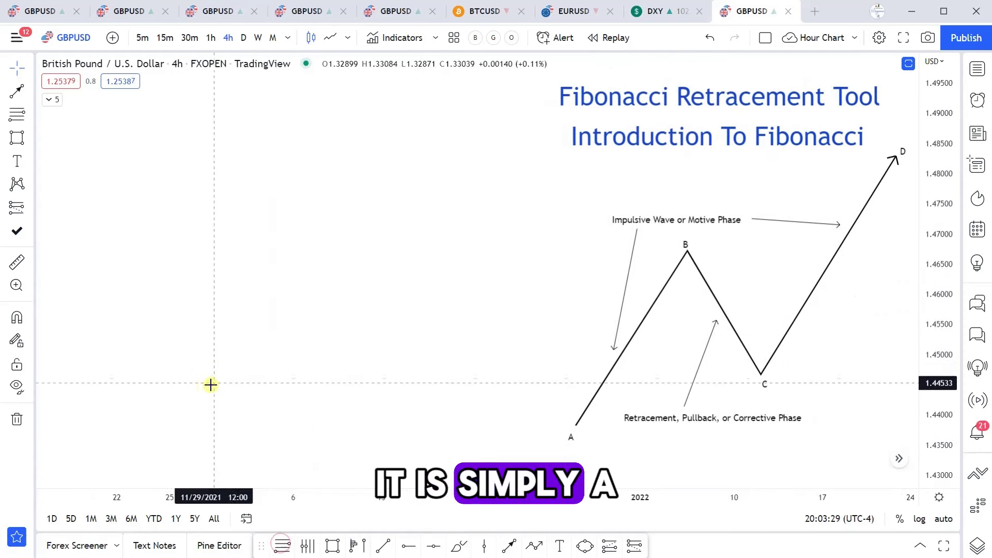
pyautogui.click(281, 545)
pyautogui.click(229, 398)
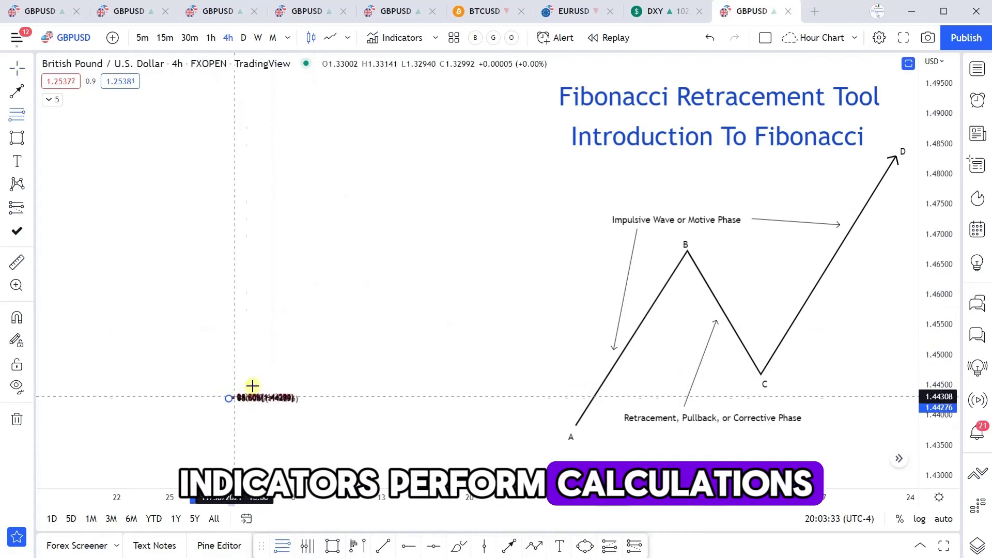
pyautogui.click(458, 173)
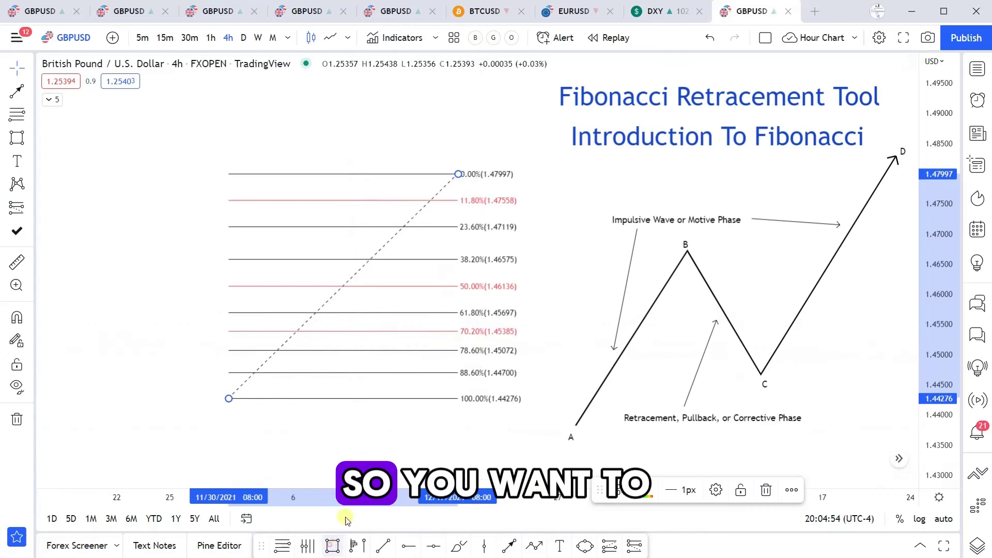
# - Mark the zone between the 61.80% and 78.60% levels with a rectangle, and delete that rectangle
pyautogui.click(328, 547)
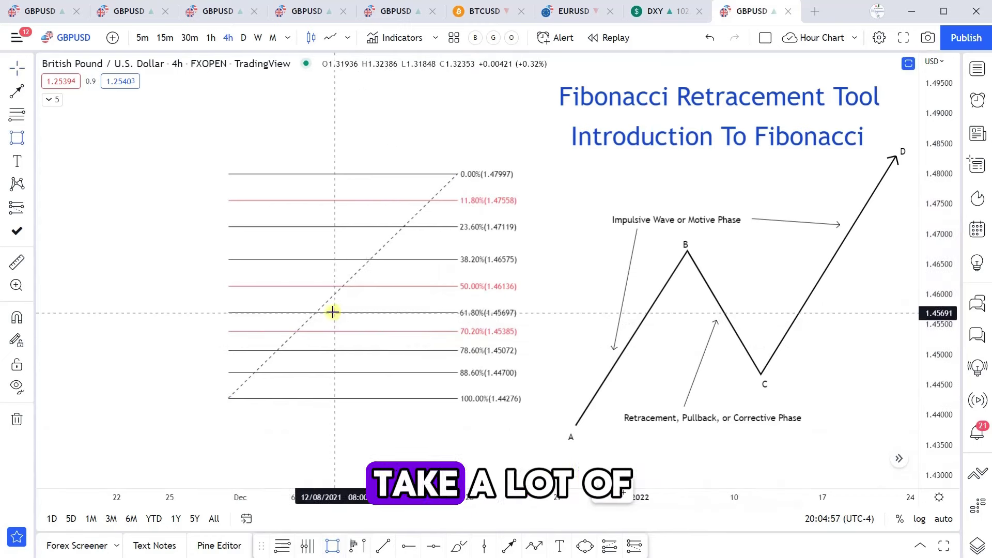
pyautogui.moveTo(331, 312); pyautogui.dragTo(440, 350)
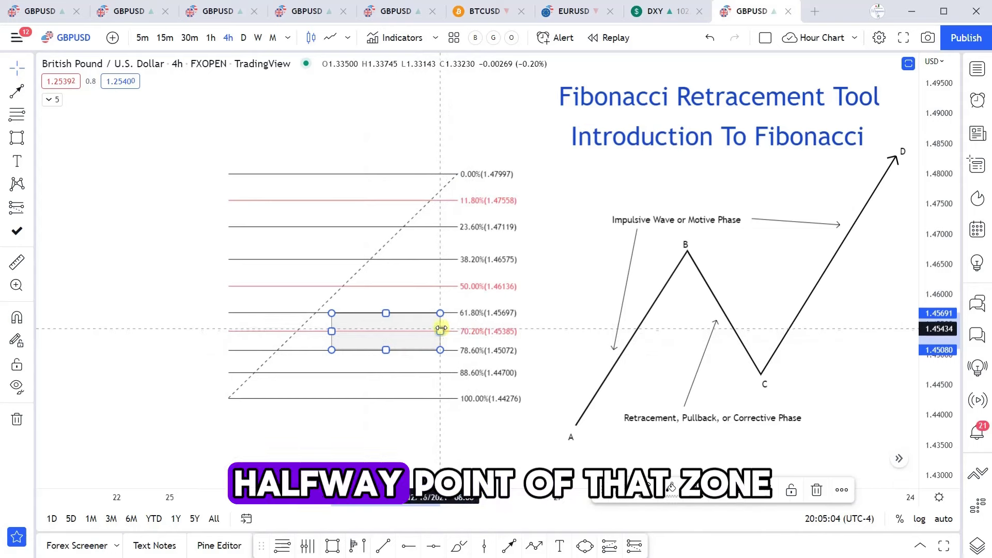
pyautogui.press('Delete')
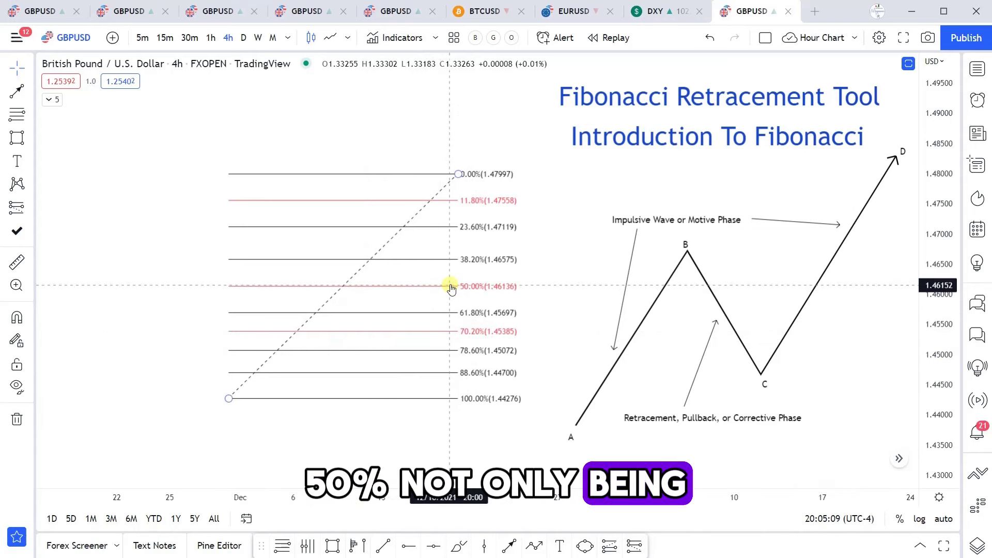
# - Delete the practice retracement and draw a Fib Retracement from point A at about 1.43782 up to point B's level at about 1.46732
pyautogui.click(250, 392)
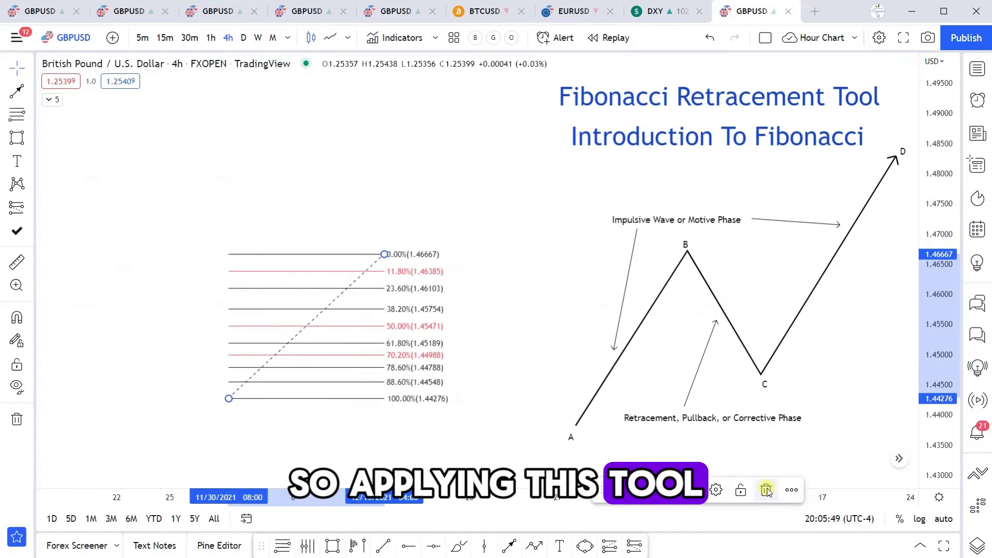
pyautogui.click(786, 489)
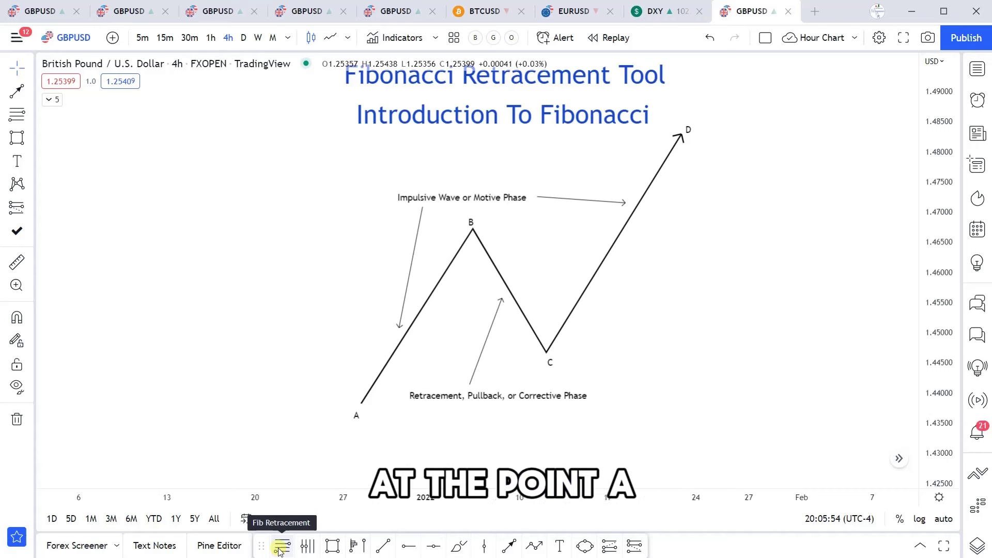
pyautogui.click(280, 548)
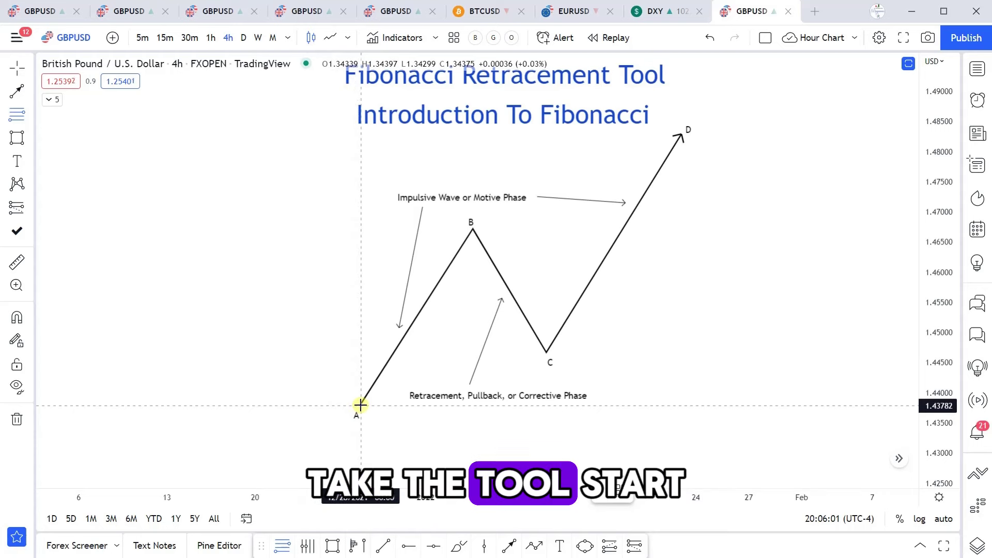
pyautogui.moveTo(361, 406)
pyautogui.mouseDown()
pyautogui.moveTo(622, 299)
pyautogui.moveTo(649, 248)
pyautogui.moveTo(647, 228)
pyautogui.mouseUp()
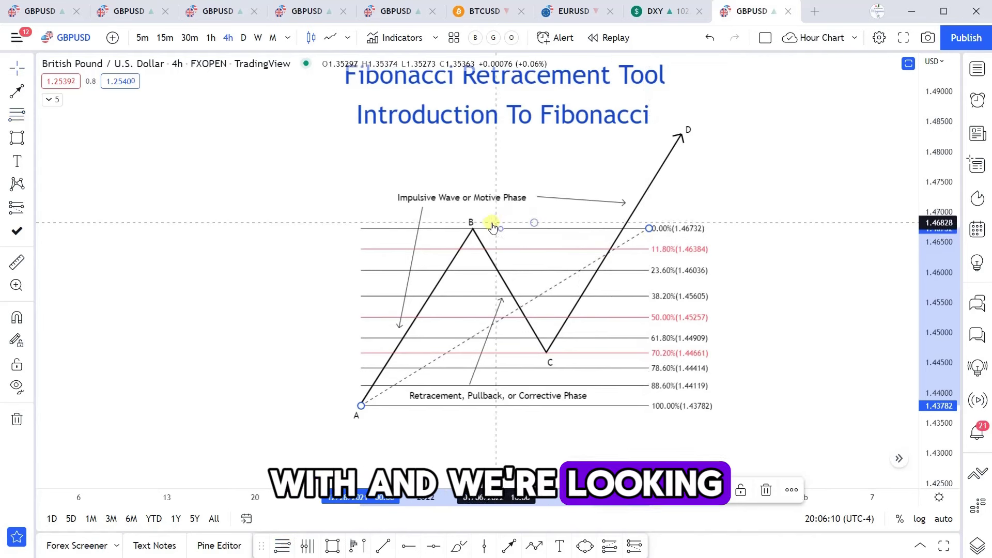
pyautogui.click(557, 347)
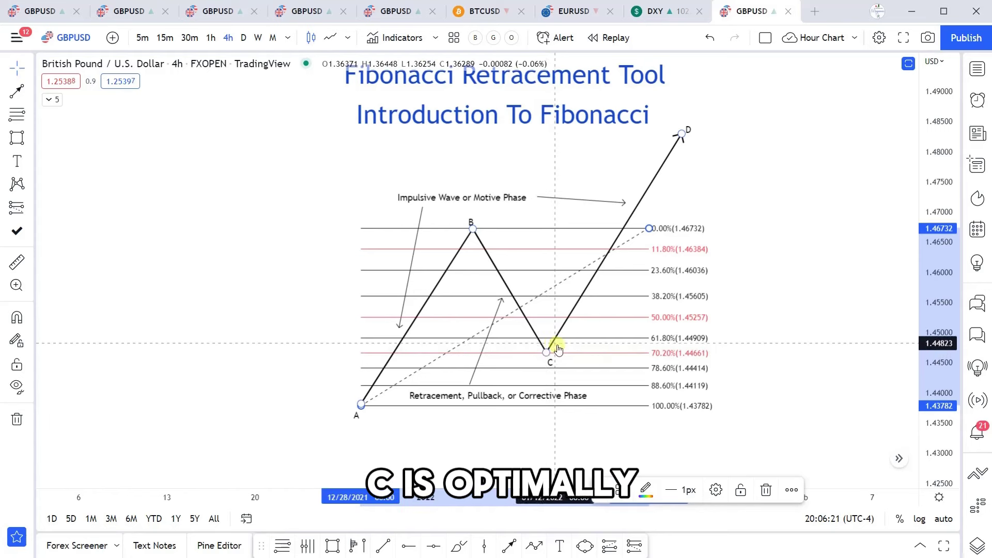
pyautogui.moveTo(540, 355); pyautogui.dragTo(546, 356)
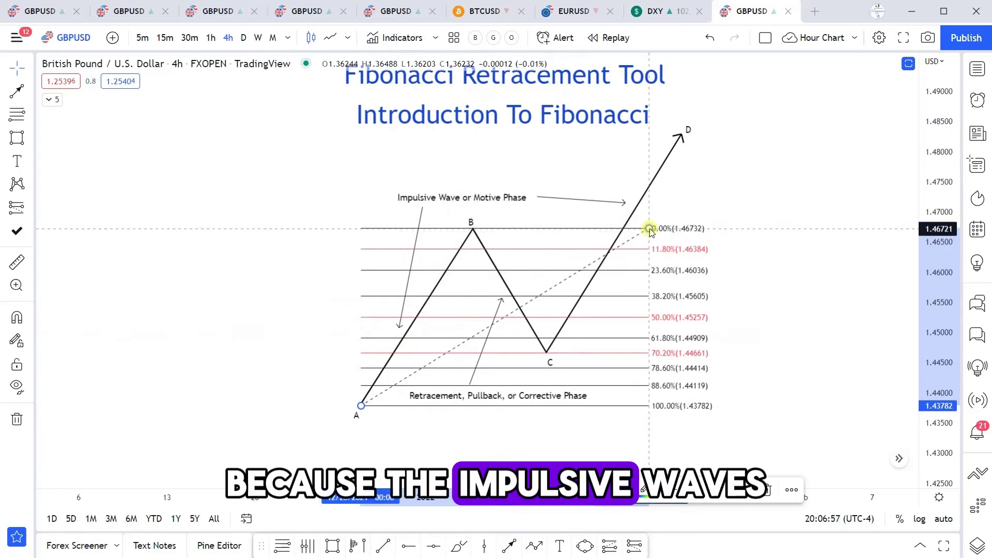
# - Delete the Fib Retracement, the annotation arrows and the "Retracement, Pullback, or Corrective Phase" label
pyautogui.press('Delete')
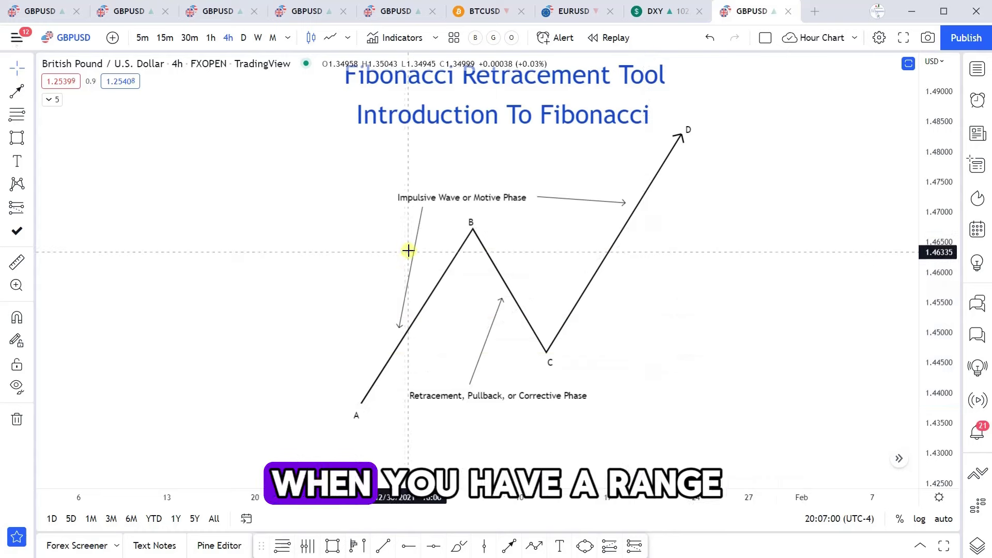
pyautogui.click(412, 254)
pyautogui.press('Delete')
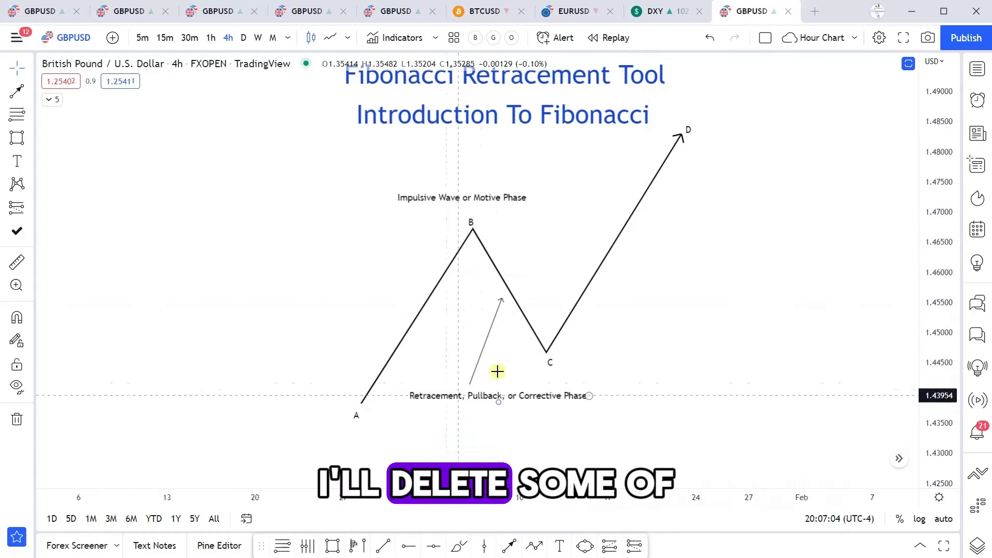
pyautogui.click(488, 341)
pyautogui.press('Delete')
pyautogui.click(487, 395)
pyautogui.press('Delete')
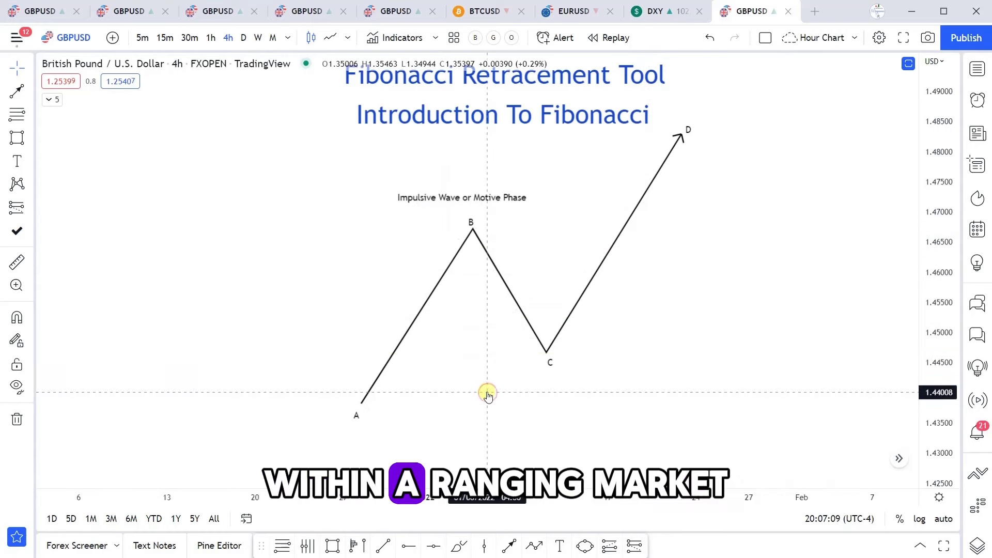
# - Raise the path's start point to point C's level and bound the range with horizontal rays at about 1.44587 and 1.46764
pyautogui.click(406, 547)
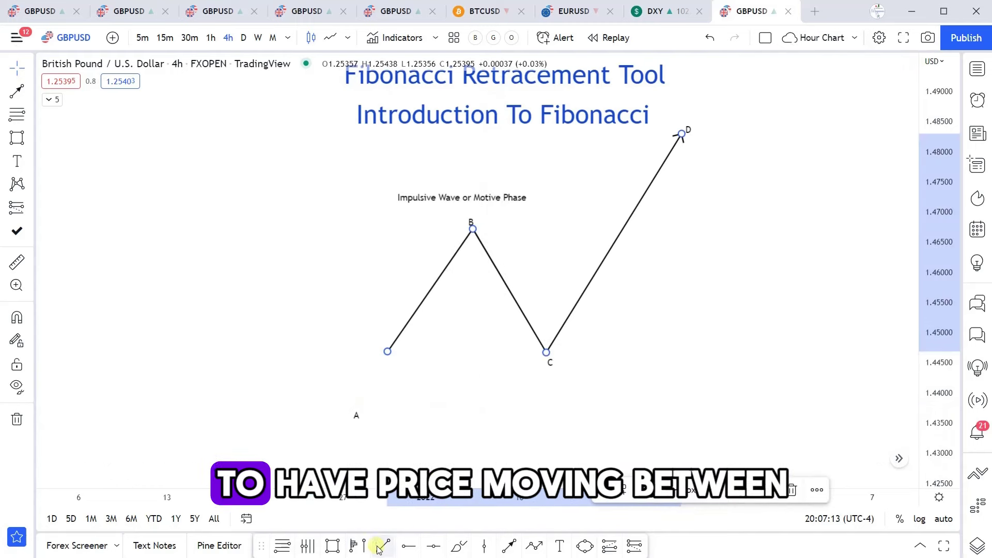
pyautogui.click(376, 357)
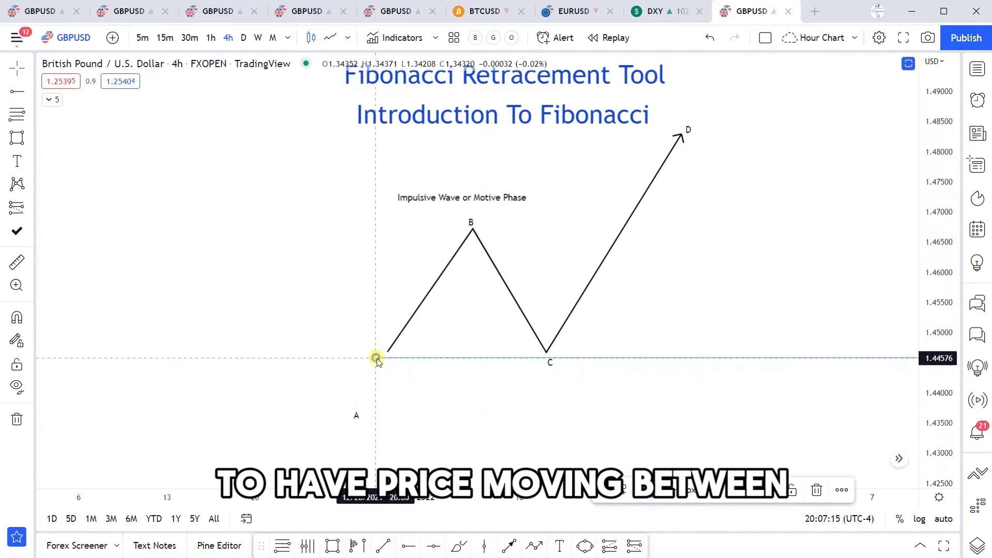
pyautogui.click(427, 550)
pyautogui.click(420, 226)
# - Lower the path's arrow end to the upper ray and remove the letter labels A, B, C and D
pyautogui.moveTo(684, 132); pyautogui.dragTo(630, 227)
pyautogui.moveTo(687, 129); pyautogui.dragTo(681, 141)
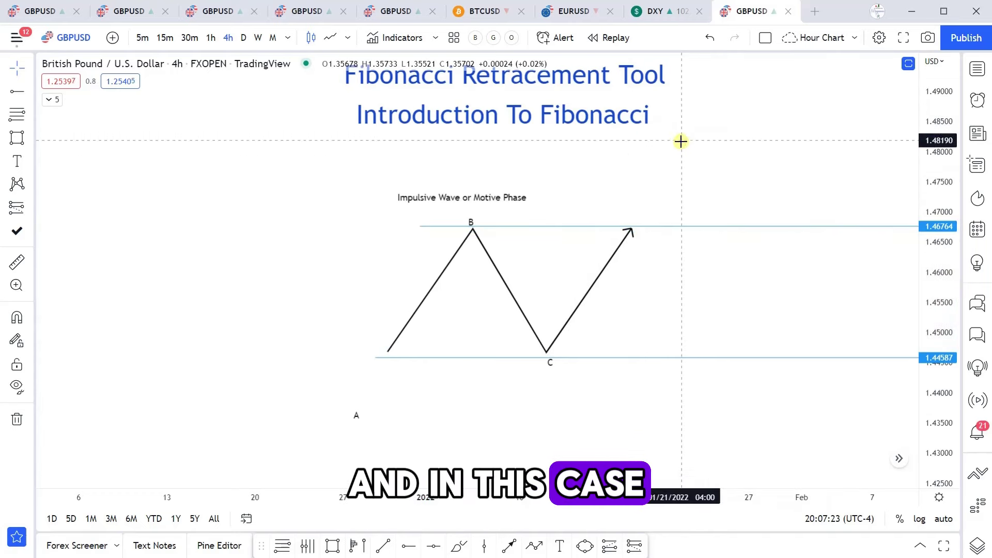
pyautogui.moveTo(355, 417); pyautogui.dragTo(549, 362)
pyautogui.click(403, 335)
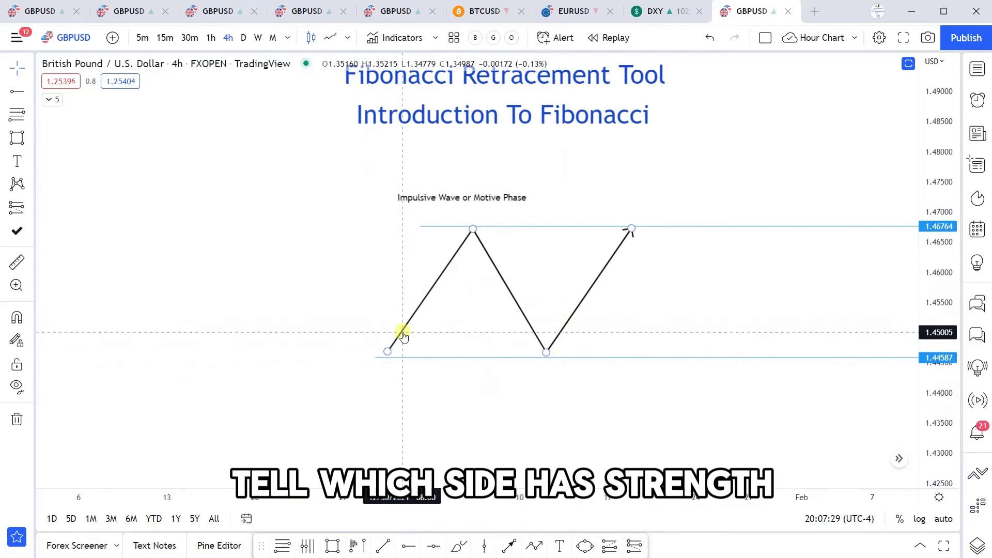
pyautogui.click(525, 323)
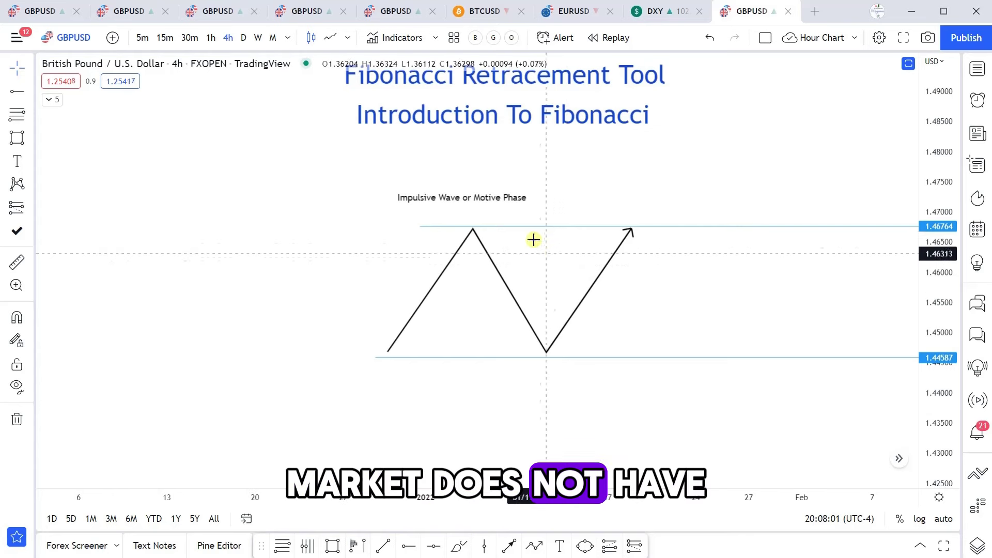
# - Delete the "Impulsive Wave or Motive Phase" label and both horizontal rays bounding the range
pyautogui.click(509, 200)
pyautogui.press('Delete')
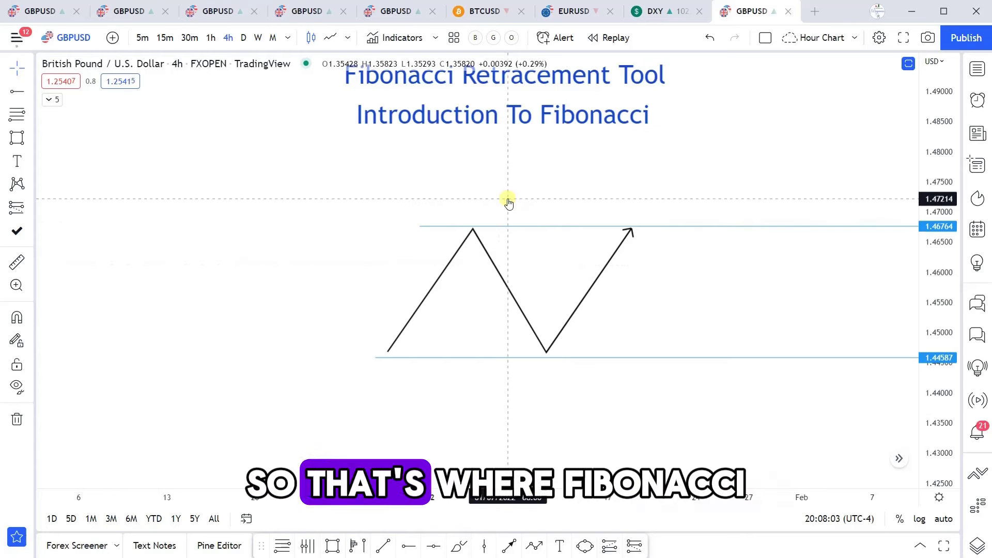
pyautogui.click(510, 227)
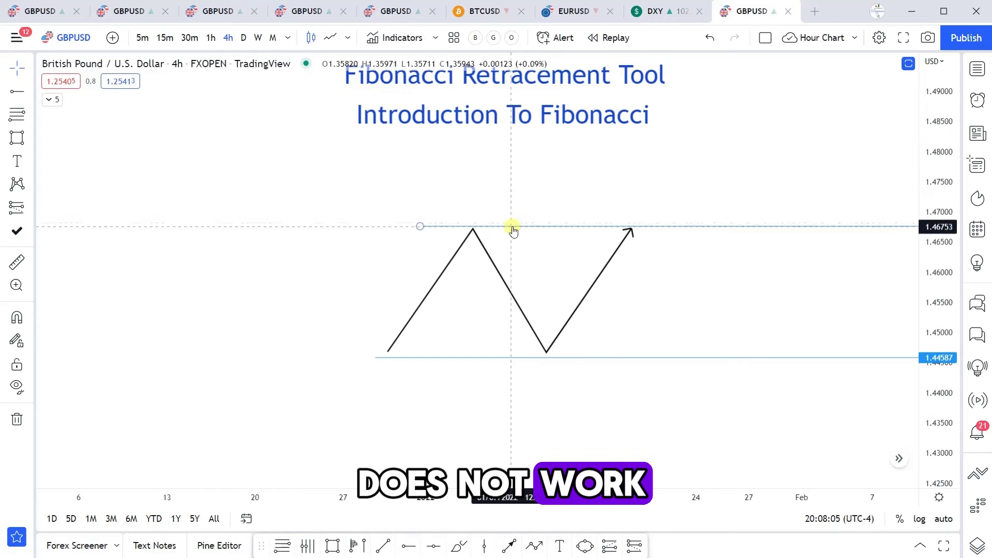
pyautogui.press('Delete')
pyautogui.click(479, 357)
pyautogui.press('Delete')
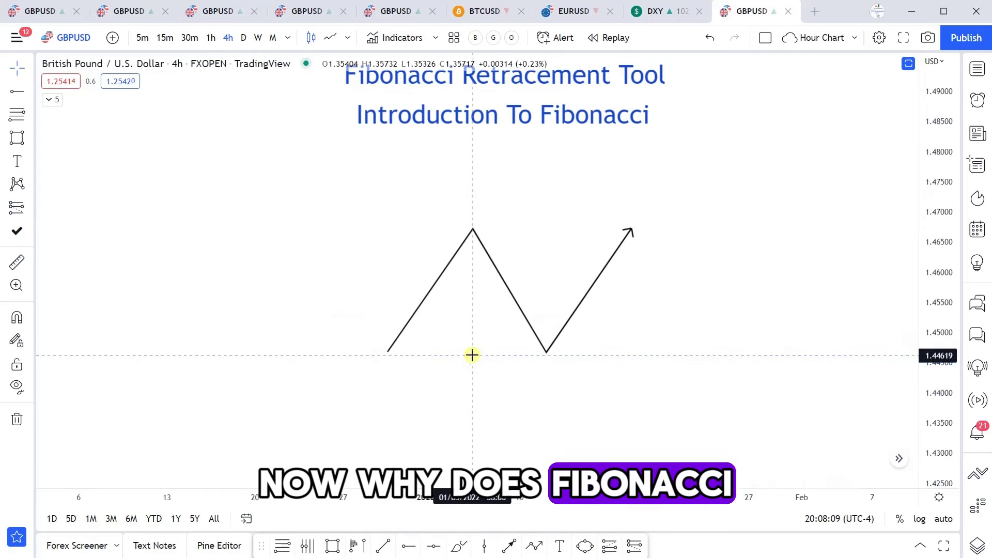
# - Reshape the path into an uptrend by lowering its start to about 1.4335 and raising its arrow end to about 1.4845
pyautogui.click(387, 351)
pyautogui.moveTo(388, 351); pyautogui.dragTo(349, 430)
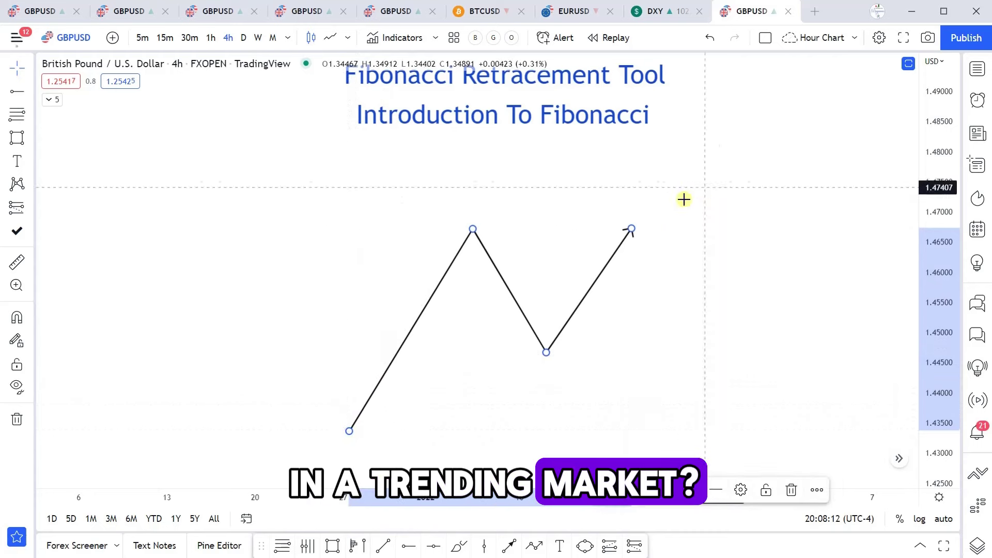
pyautogui.moveTo(631, 228); pyautogui.dragTo(687, 126)
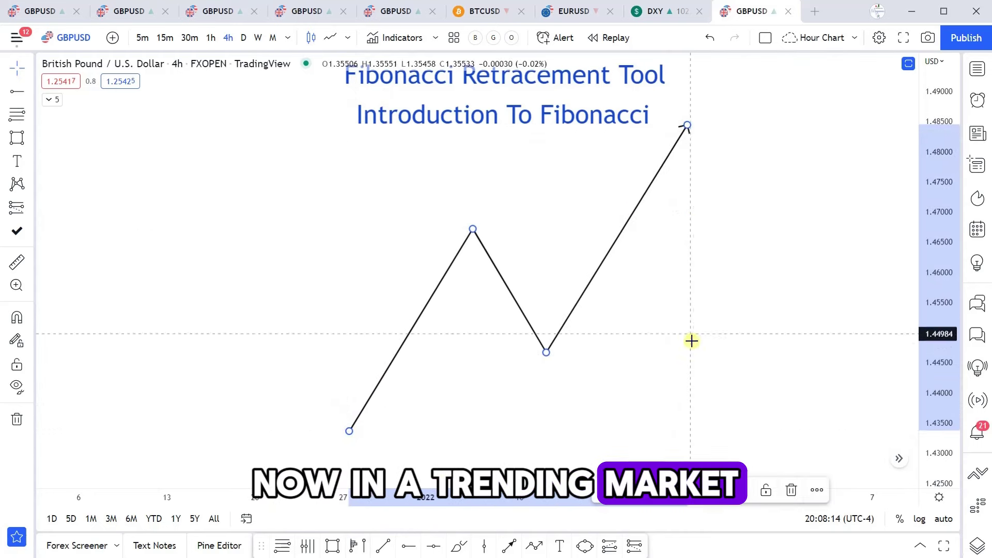
# - Draw a Fib Retracement over the first leg from 1.43343 to 1.46732 and adjust the path's pullback low to the 61.80% level
pyautogui.click(281, 545)
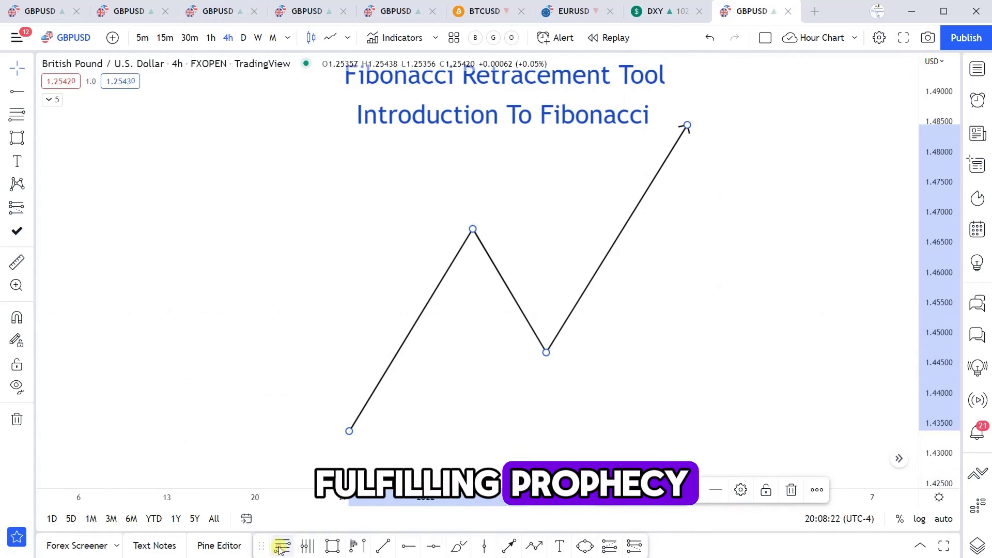
pyautogui.moveTo(331, 432); pyautogui.dragTo(669, 228)
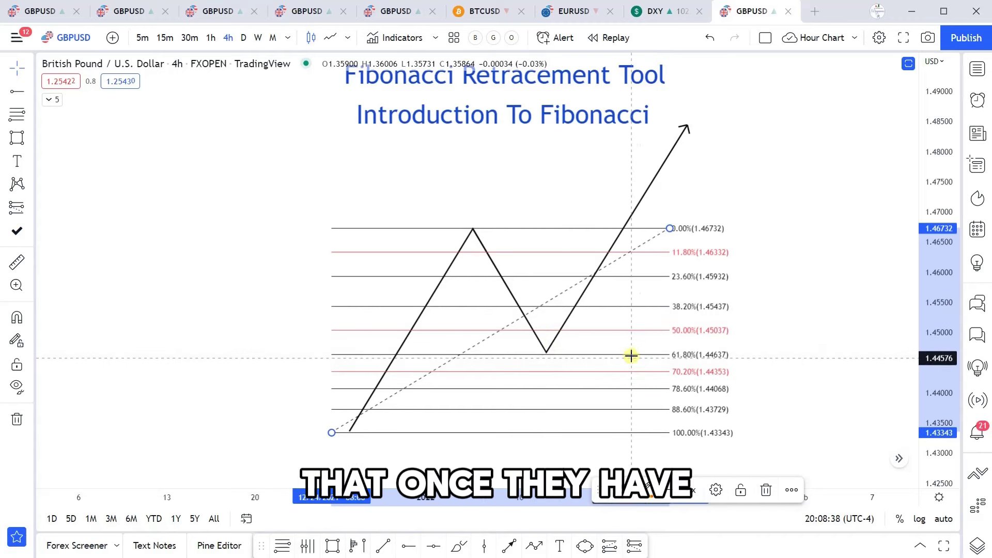
pyautogui.click(474, 231)
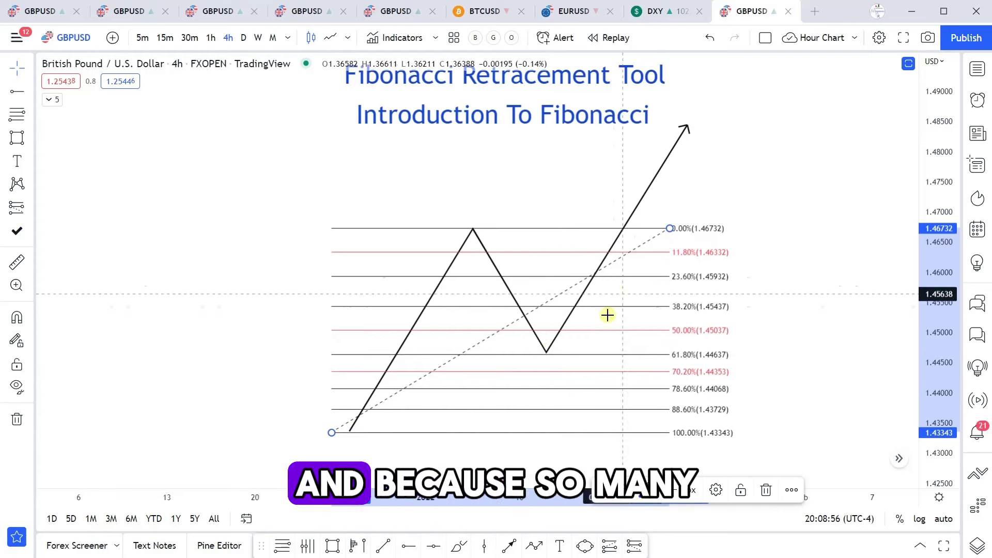
pyautogui.click(547, 356)
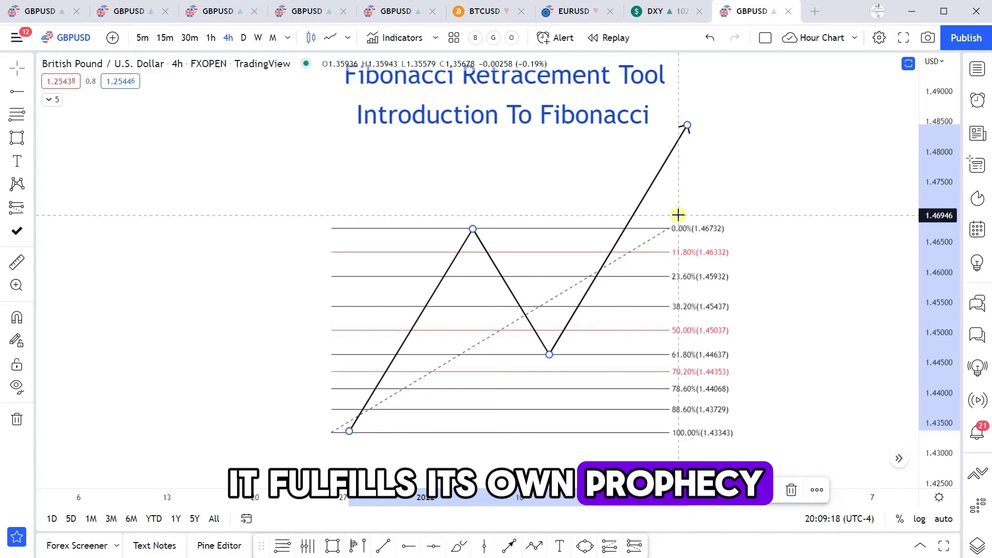
# - Delete the Fib Retracement from the uptrend path
pyautogui.click(669, 228)
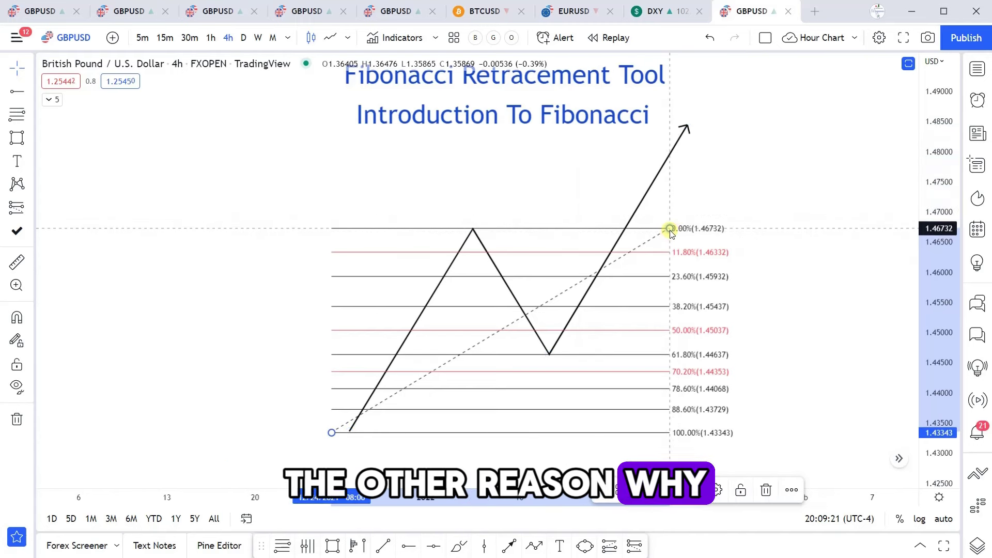
pyautogui.press('Delete')
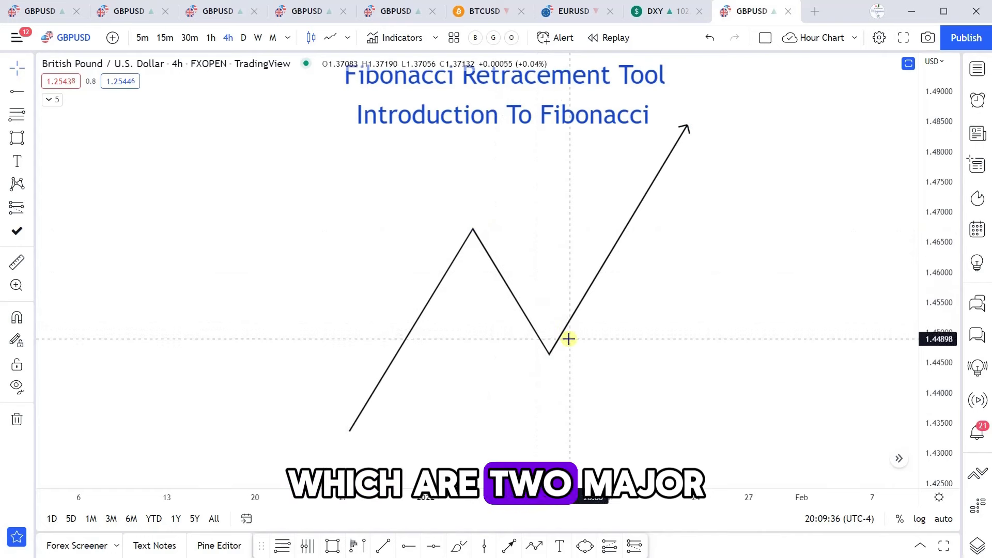
# - Place a horizontal ray at 1.43654 just above the start of the path's first leg
pyautogui.click(409, 546)
pyautogui.click(337, 414)
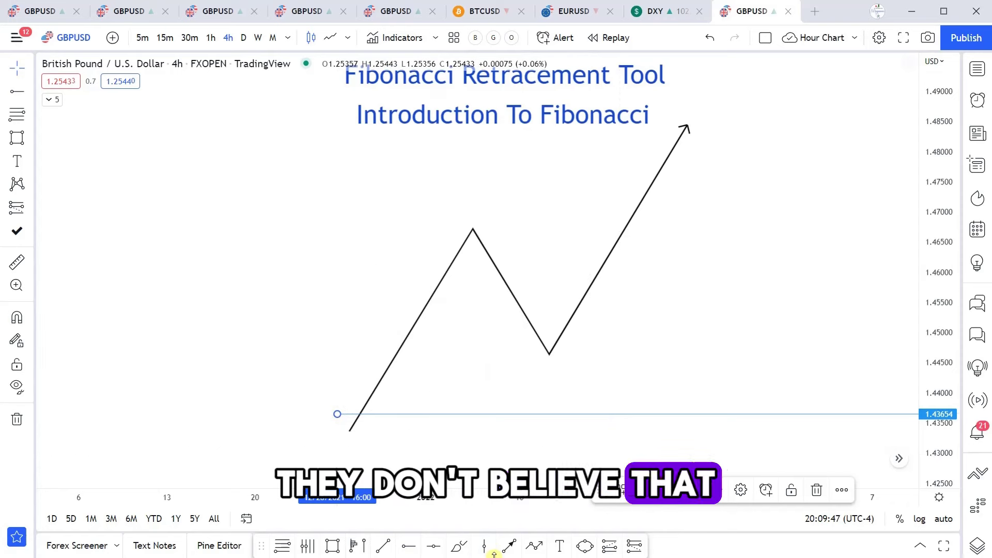
# - Draw a straight arrow beside the path rising from about 1.42925 to 1.48329, and delete it
pyautogui.click(508, 548)
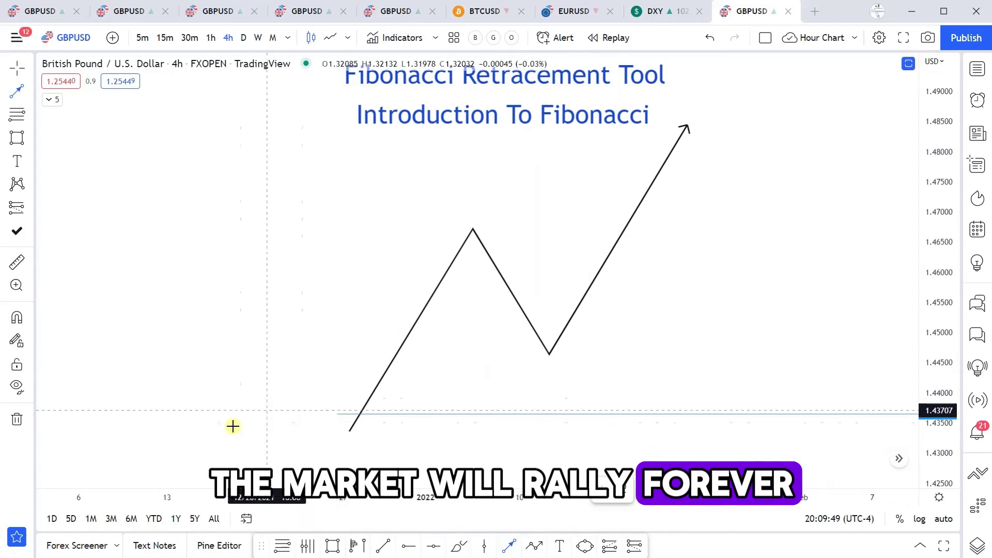
pyautogui.click(214, 457)
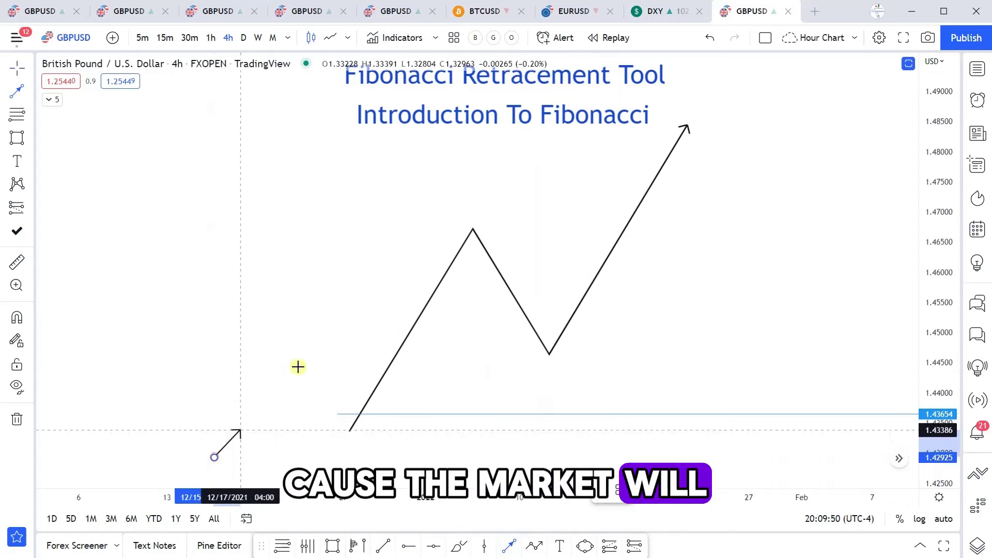
pyautogui.click(445, 133)
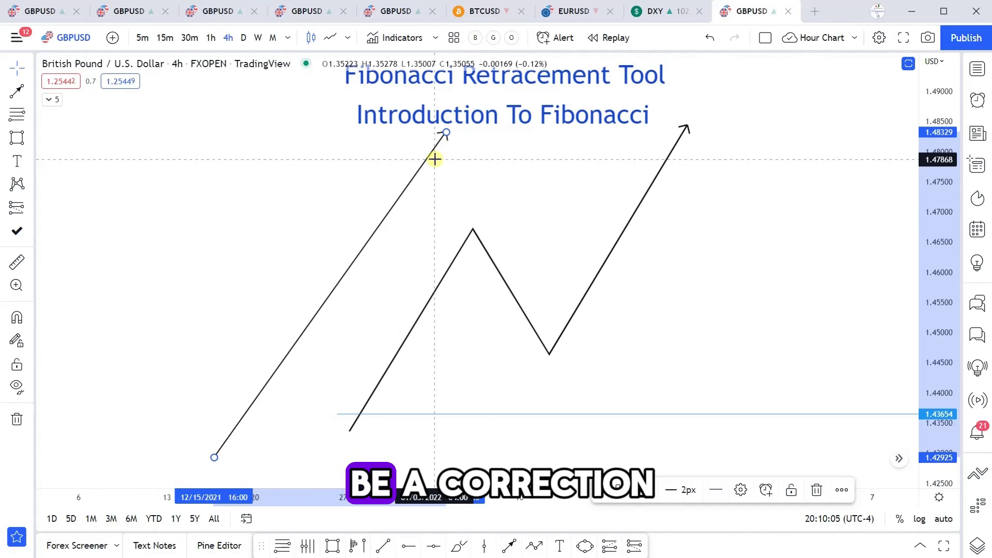
pyautogui.press('Delete')
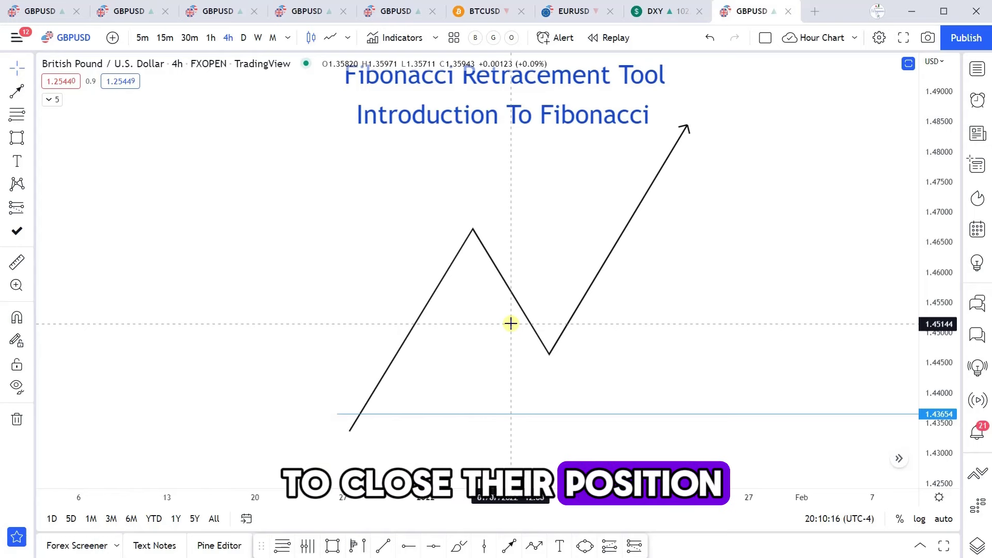
# - Place horizontal rays at 1.46378 and 1.46571 just below the path's peak and at 1.44630 on its pullback low
pyautogui.click(409, 545)
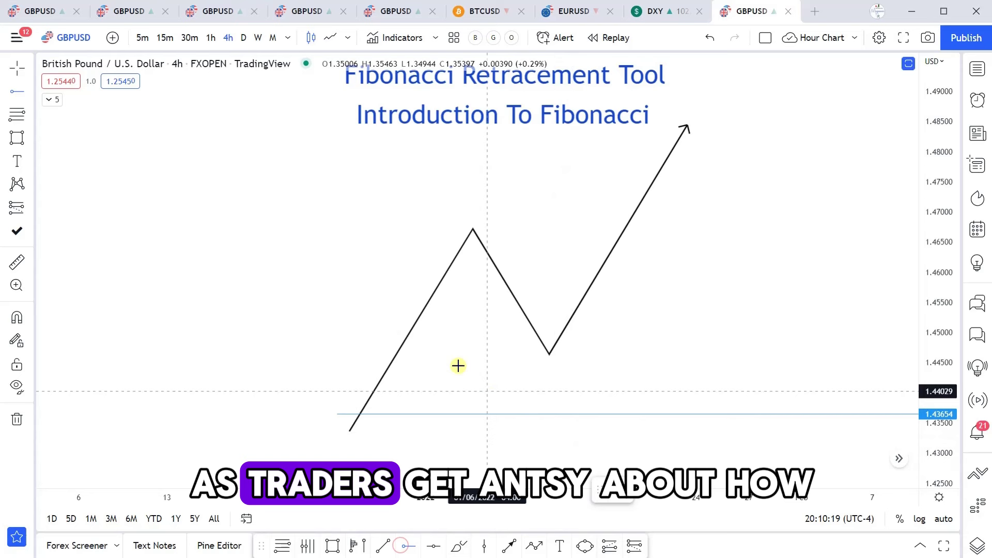
pyautogui.click(437, 250)
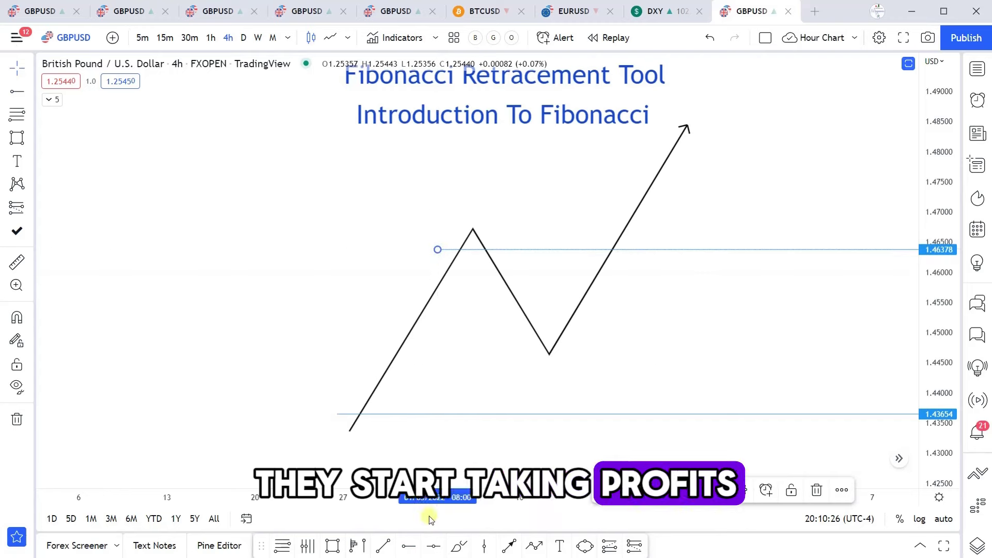
pyautogui.click(408, 548)
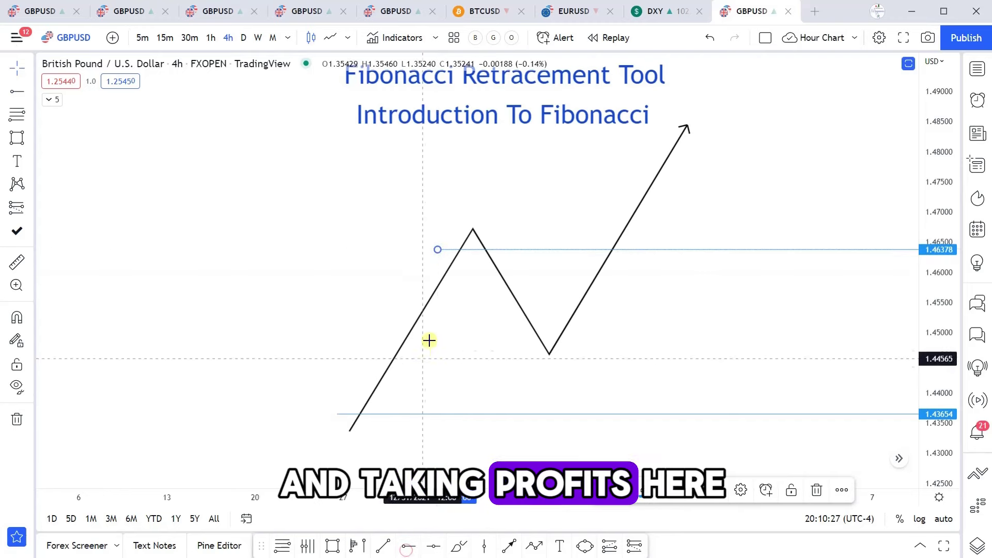
pyautogui.click(449, 238)
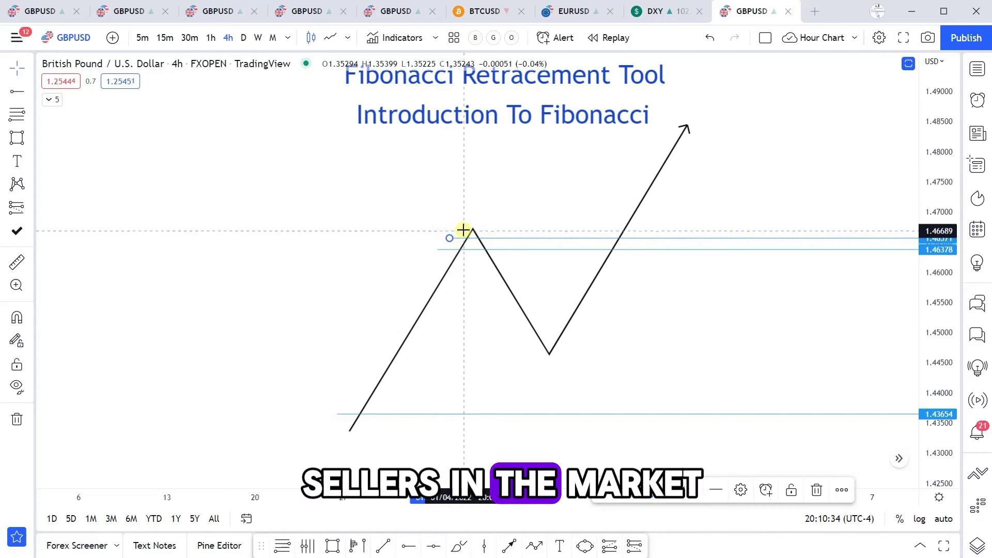
pyautogui.click(549, 354)
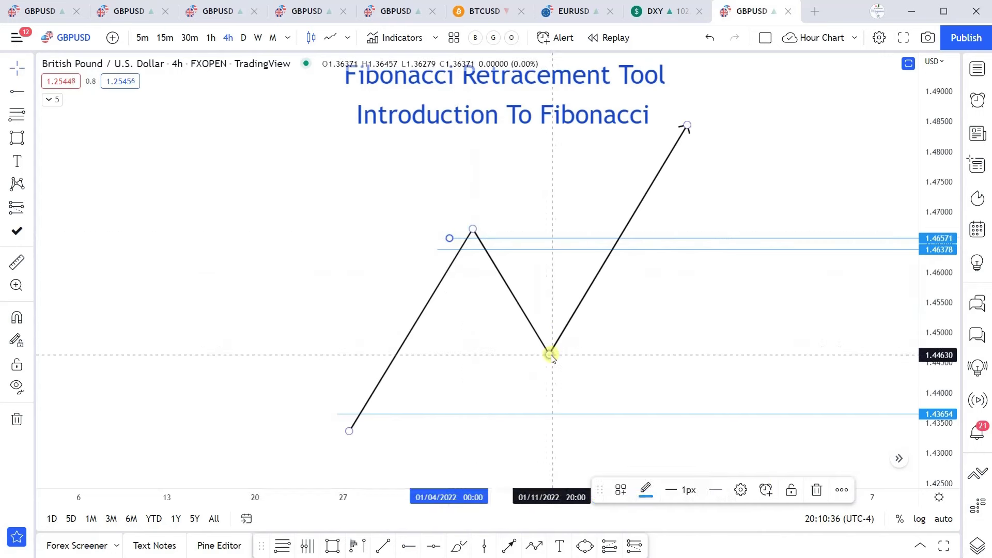
pyautogui.click(408, 546)
pyautogui.click(487, 354)
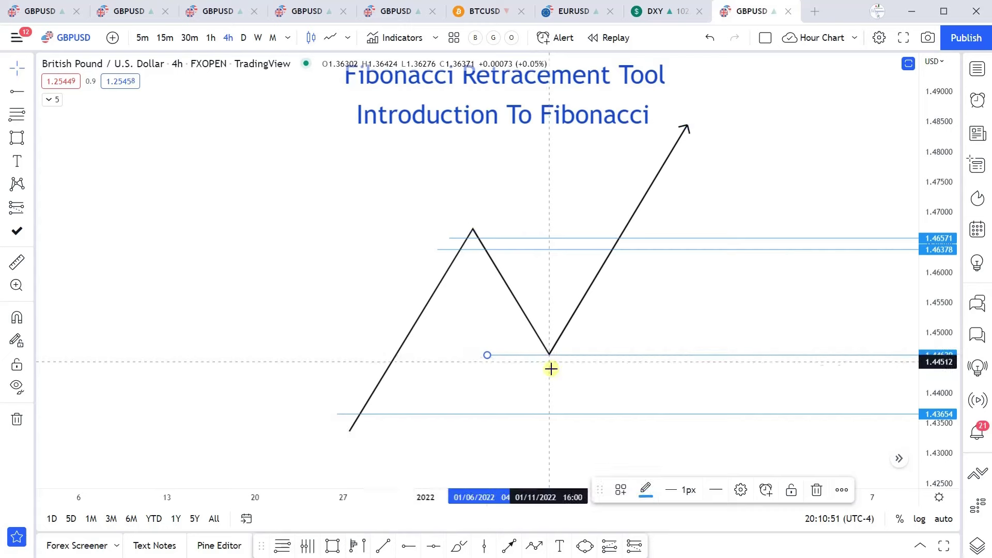
# - Draw a Fib Retracement over the path's first leg from 1.43354 to 1.46742
pyautogui.click(282, 550)
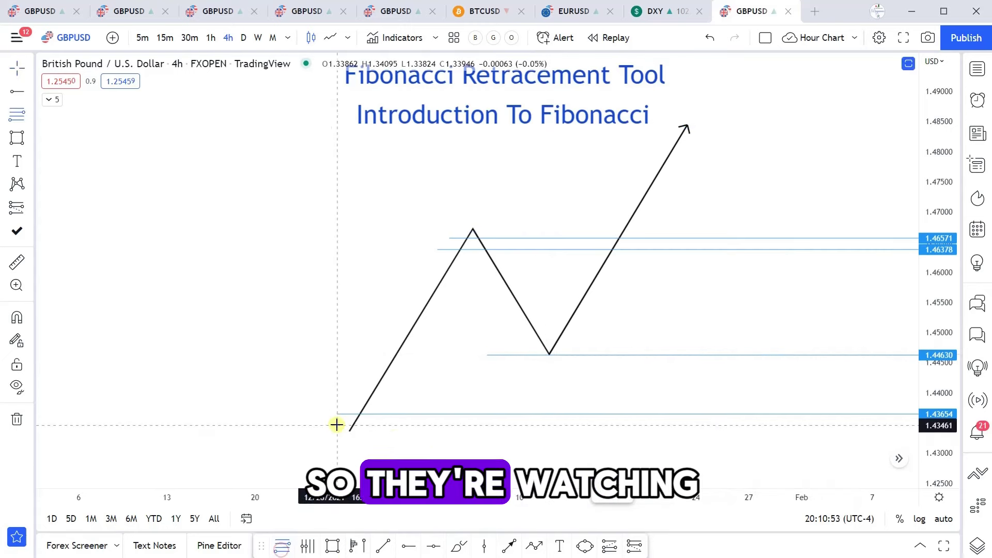
pyautogui.click(336, 430)
pyautogui.click(608, 228)
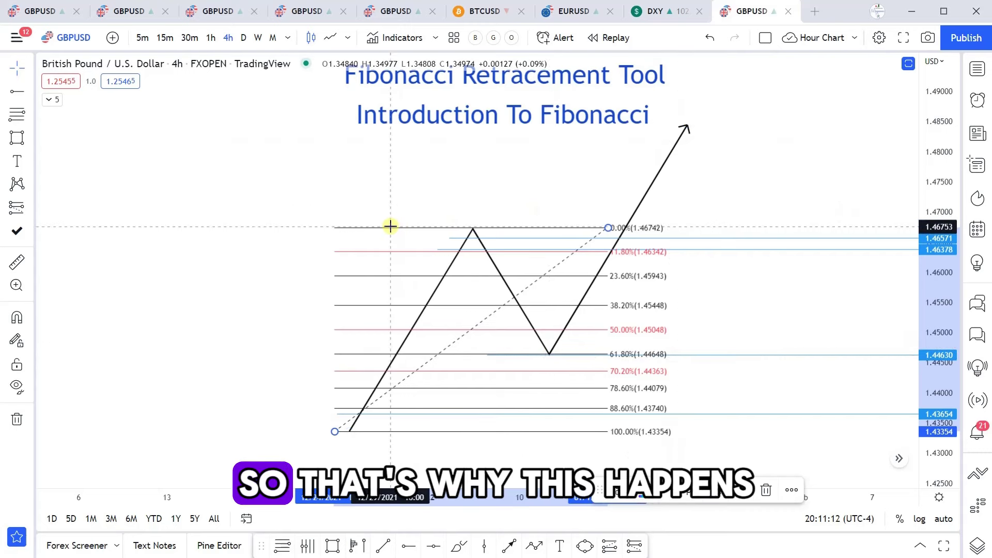
# - Delete the Fib Retracement and the horizontal rays marking the path's levels
pyautogui.click(495, 308)
pyautogui.press('Delete')
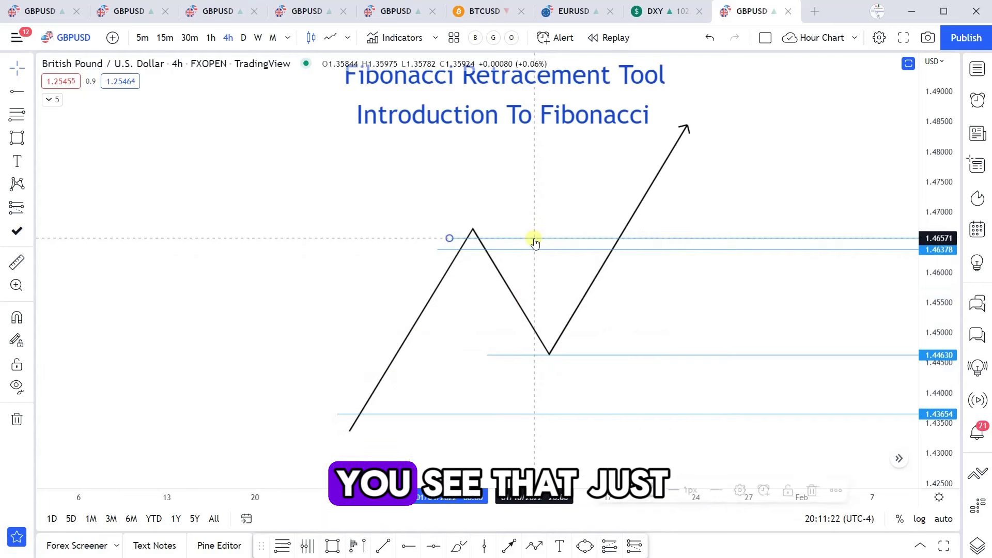
pyautogui.press('Delete')
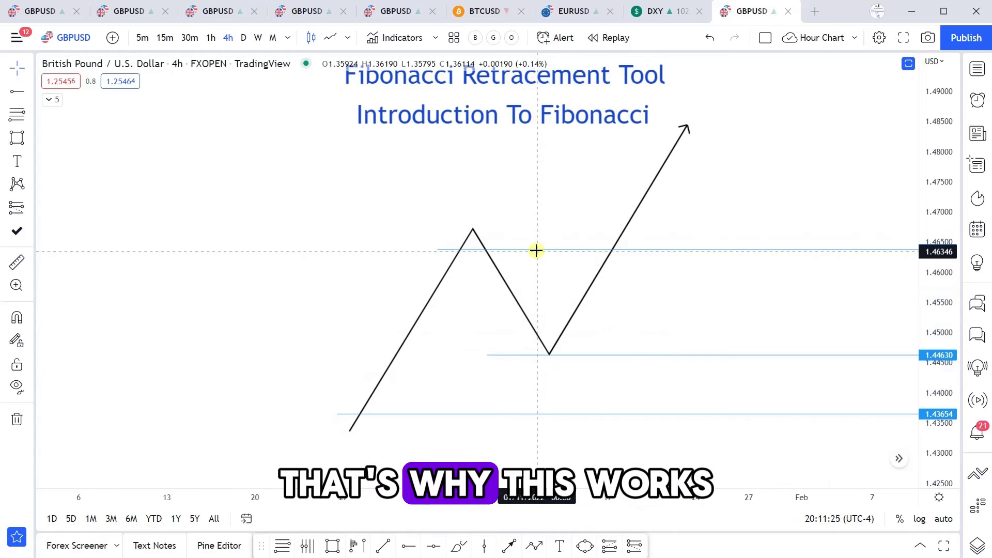
pyautogui.click(535, 250)
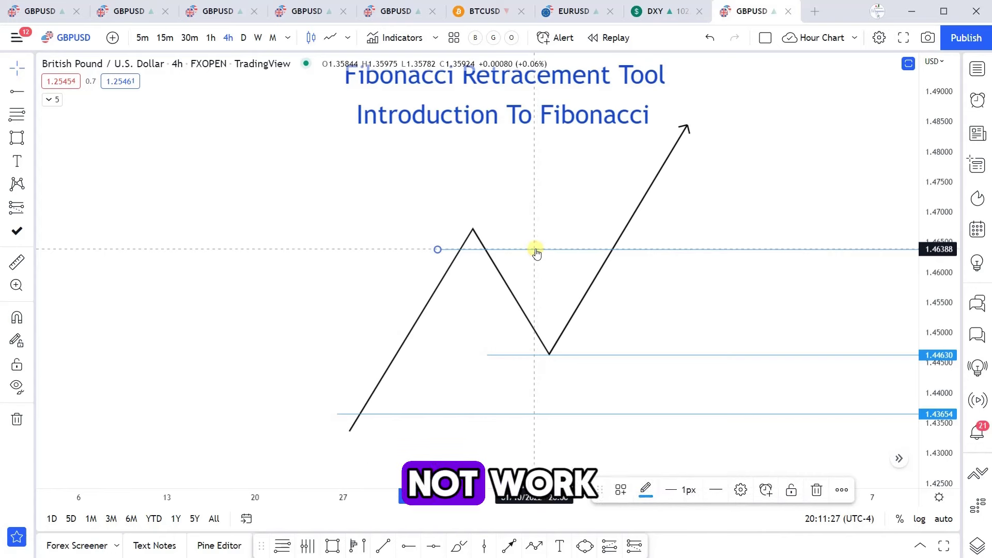
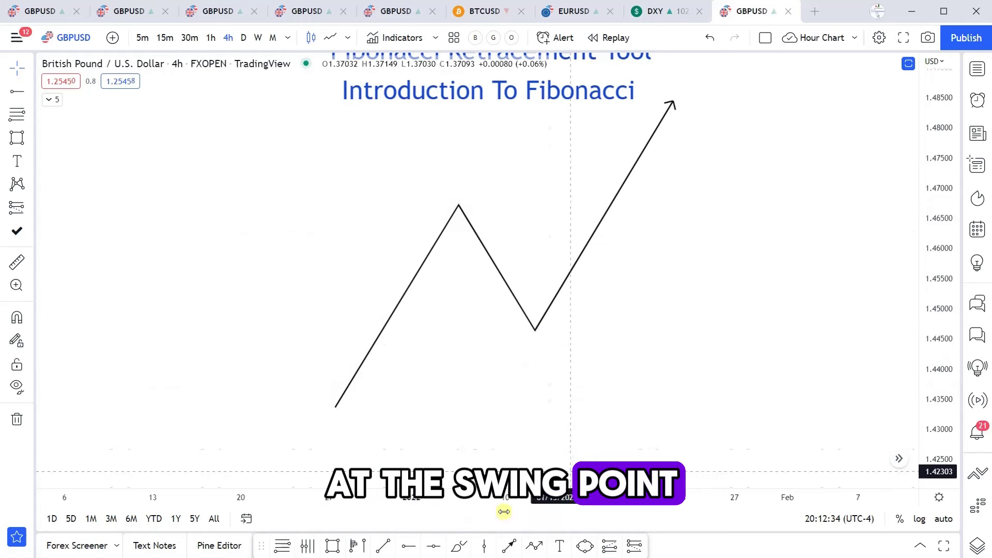
# - Draw a Fib Retracement slightly inside the first leg's extremes and adjust its anchors to 1.43536 and 1.46506
pyautogui.click(283, 546)
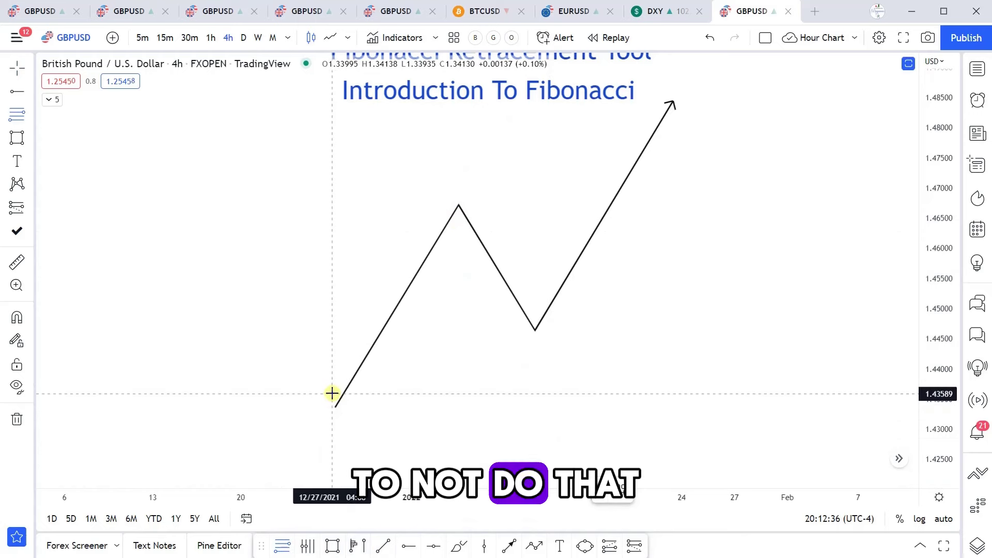
pyautogui.click(333, 393)
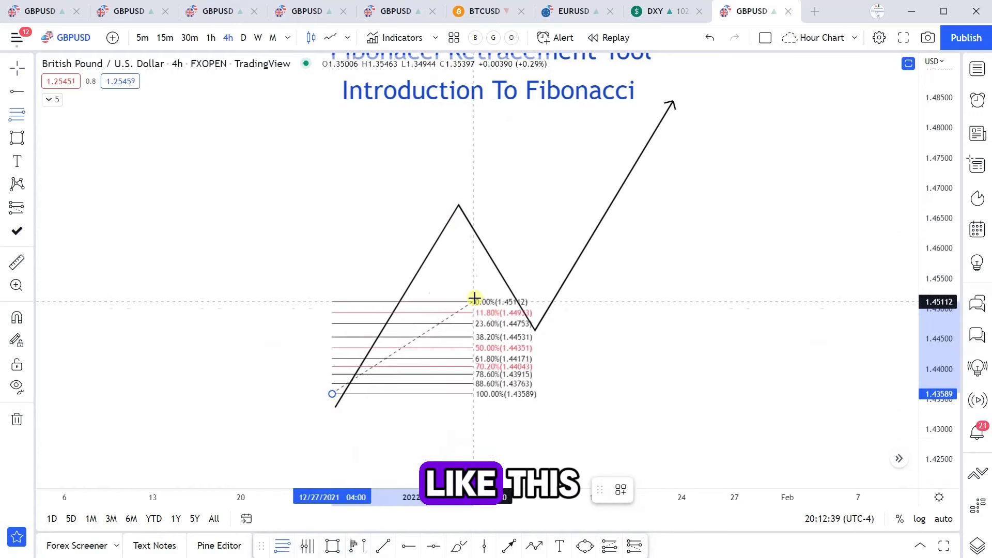
pyautogui.click(507, 220)
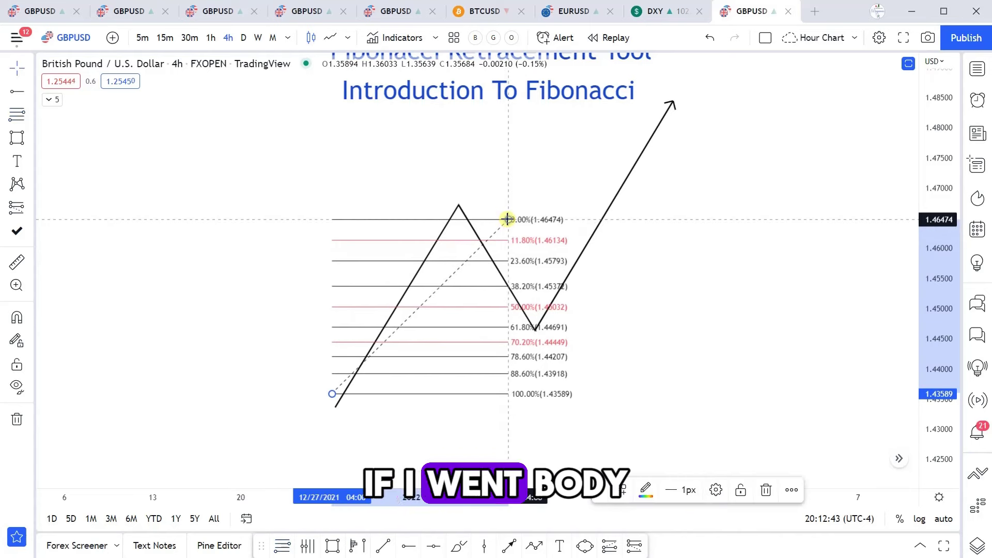
pyautogui.moveTo(333, 395); pyautogui.dragTo(315, 397)
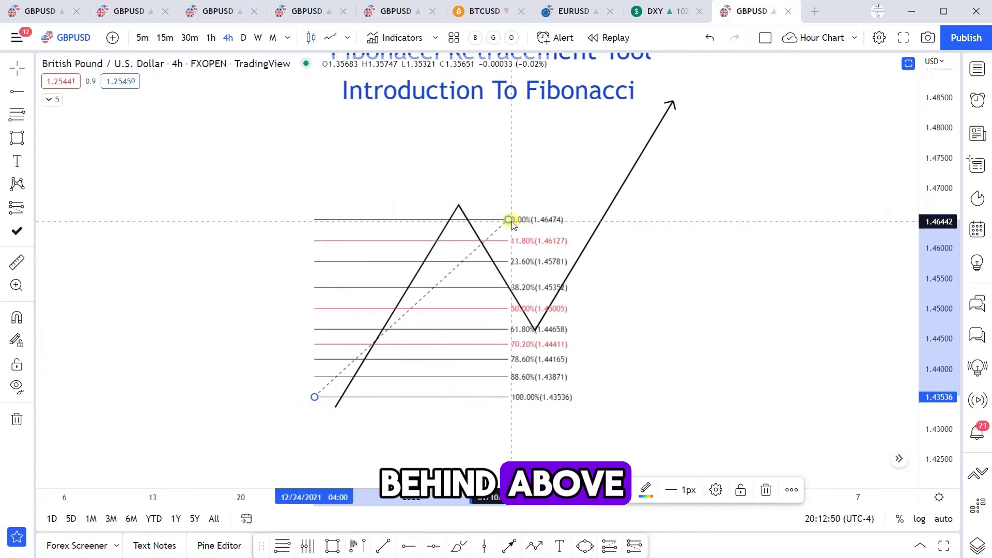
pyautogui.moveTo(509, 221); pyautogui.dragTo(600, 218)
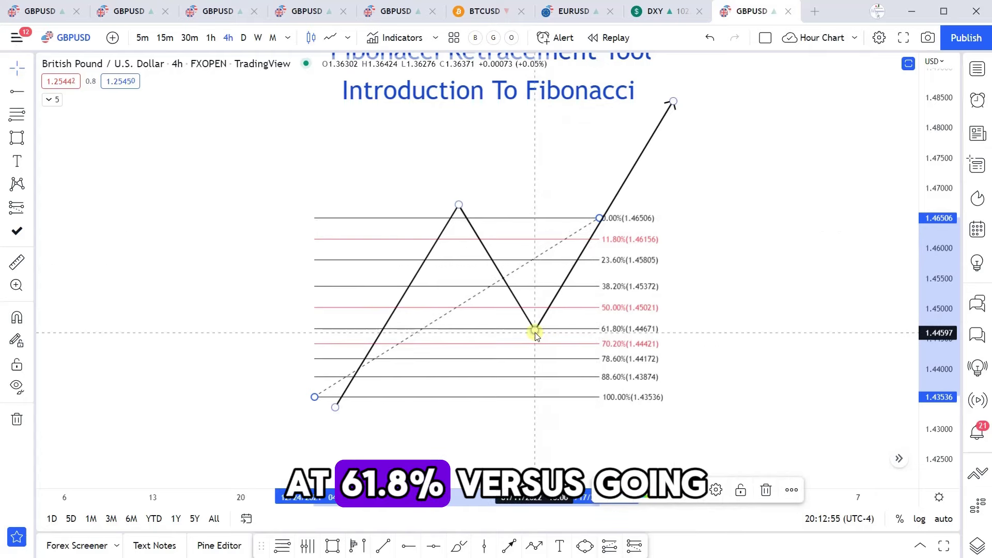
# - Draw a second Fib Retracement across the leg's full extremes from 1.43364 to 1.46742, testing its start at 1.43547 before restoring it
pyautogui.click(317, 407)
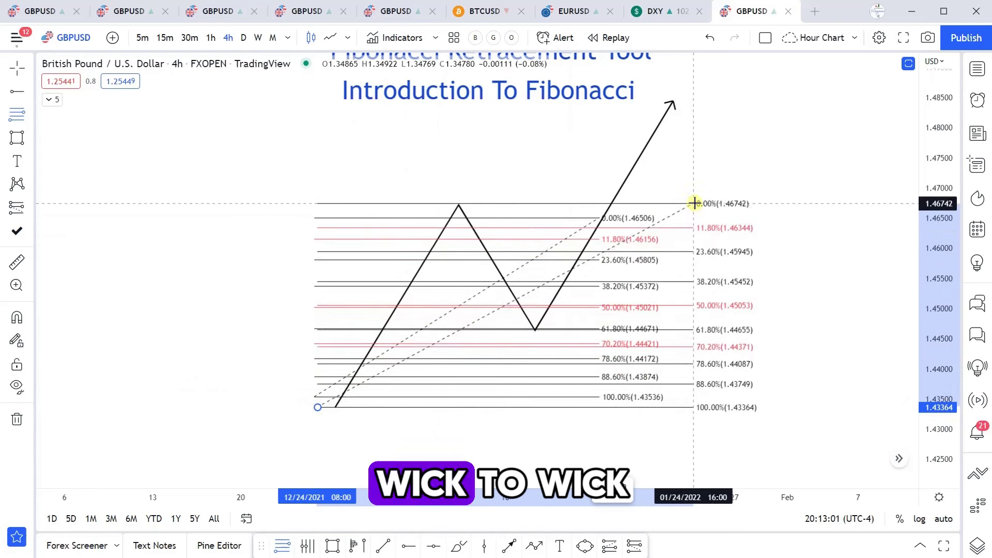
pyautogui.click(696, 203)
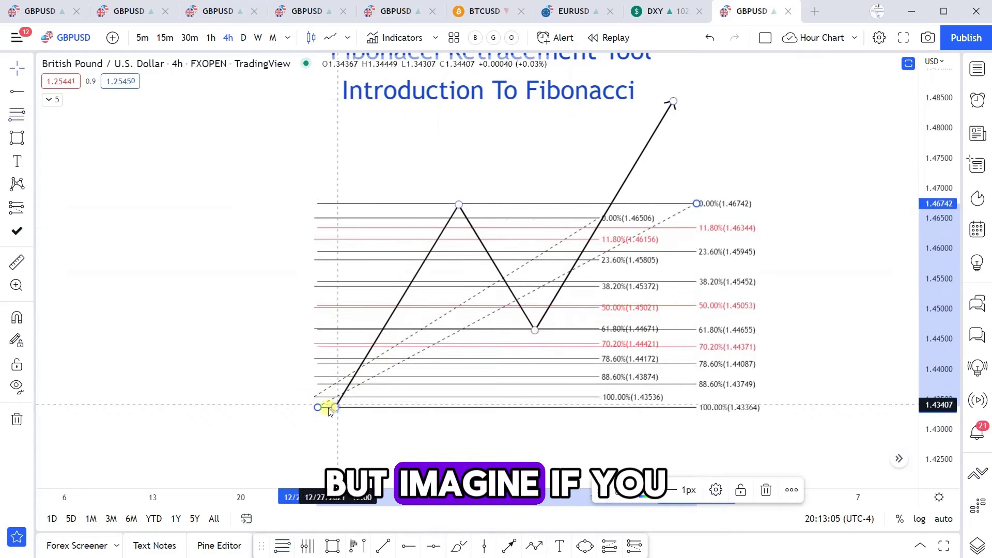
pyautogui.moveTo(317, 408); pyautogui.dragTo(317, 396)
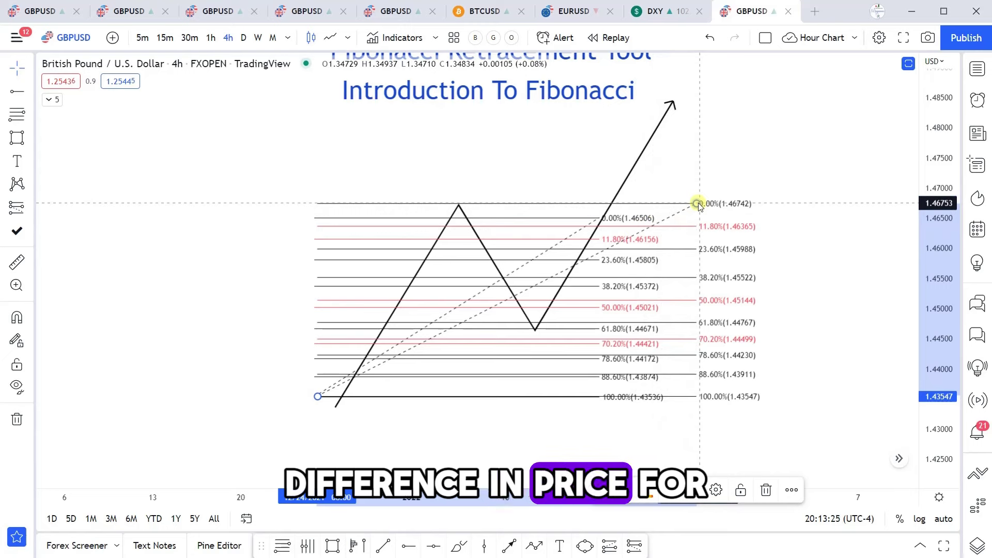
pyautogui.moveTo(318, 398); pyautogui.dragTo(315, 407)
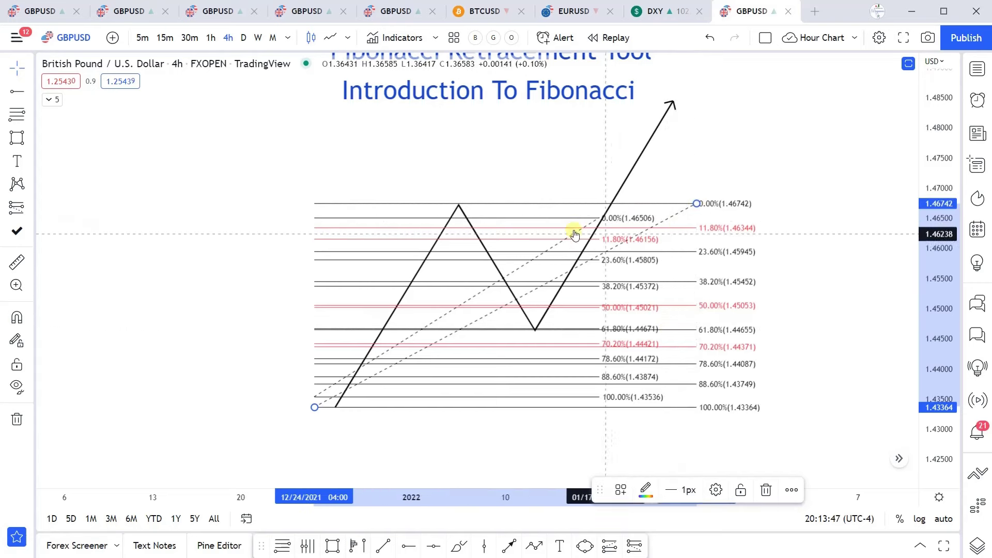
# - Delete the shorter Fib Retracement spanning 1.43536 to 1.46506
pyautogui.click(550, 218)
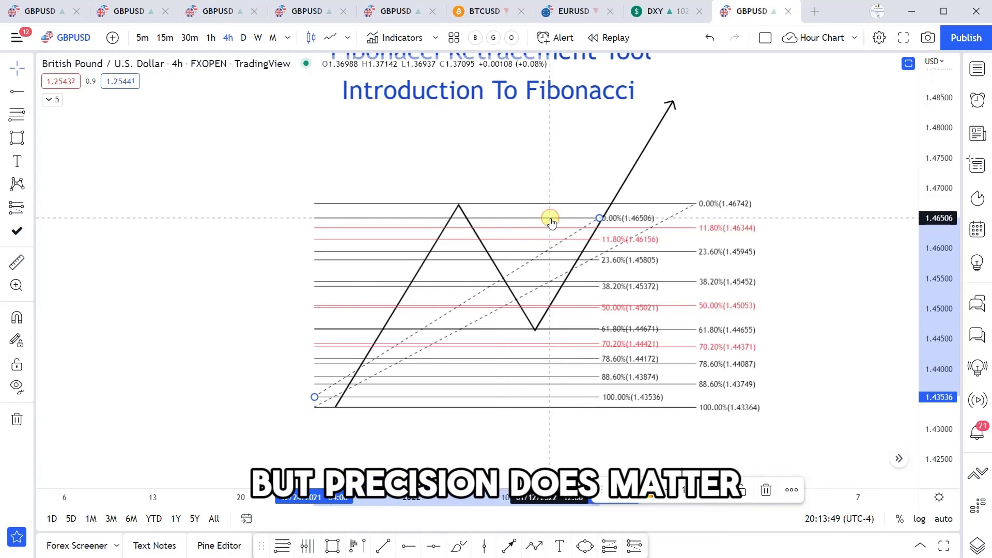
pyautogui.press('Delete')
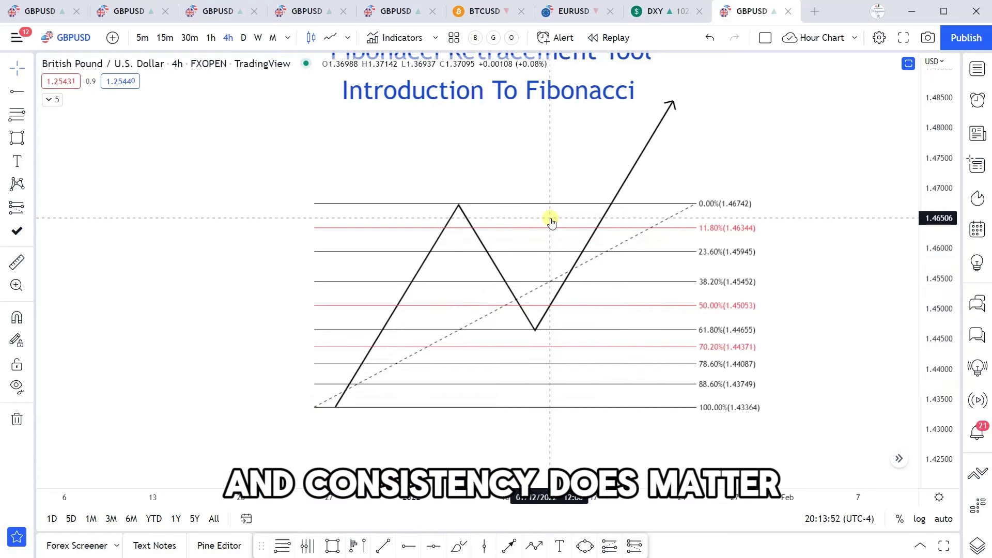